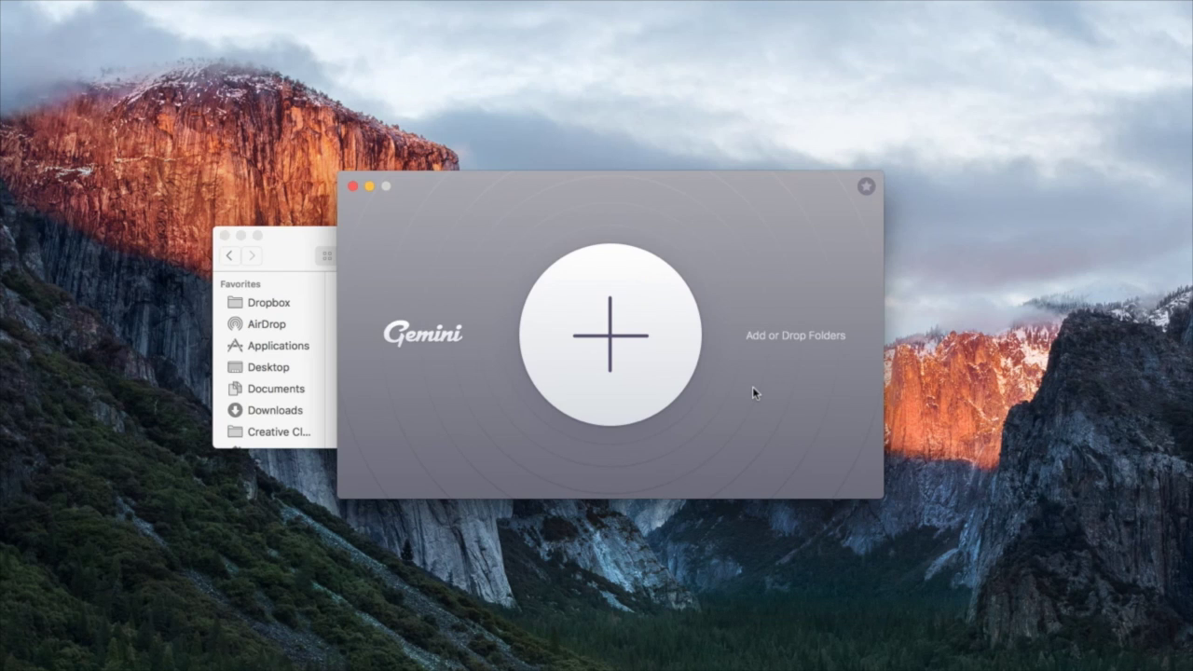
- Add the For MacVoices folder from the Drag and Drop folder window to the duplicate scan
left_click(640, 356)
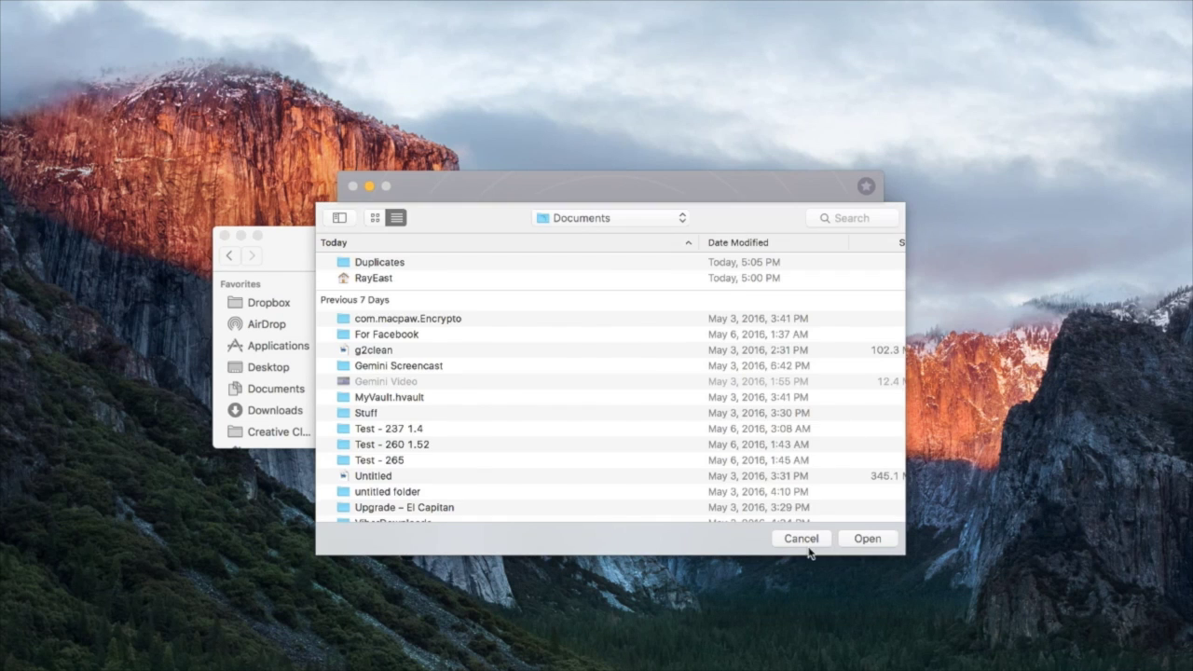
left_click(800, 540)
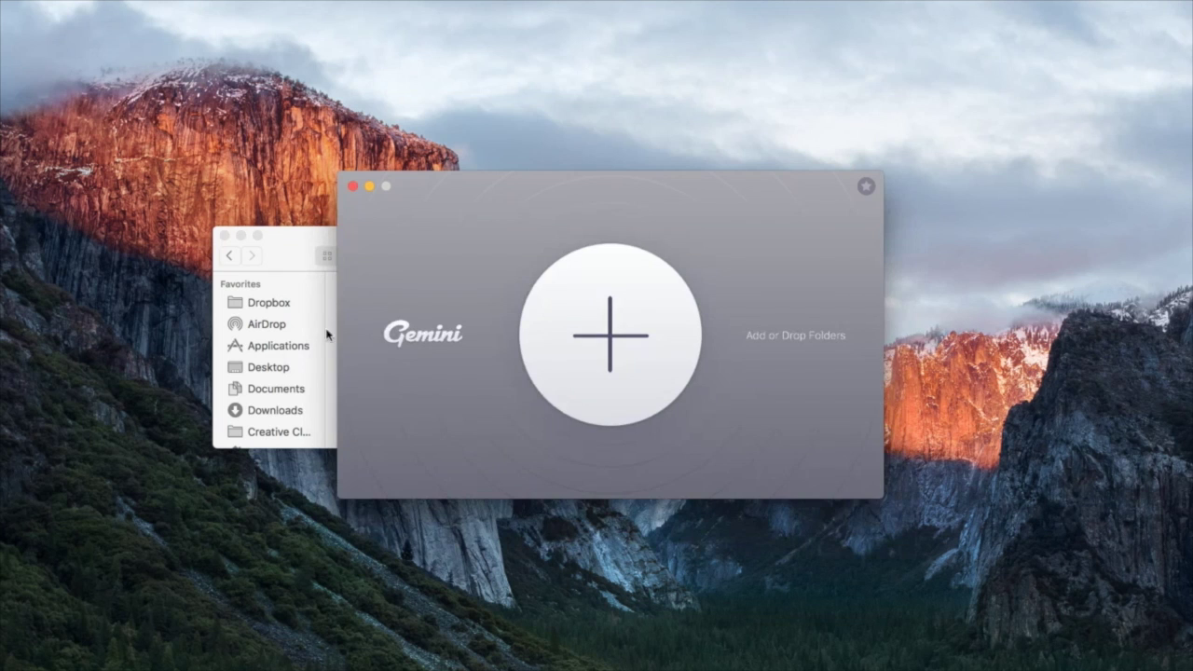
left_click(289, 272)
left_click_drag(477, 245, 261, 389)
left_click_drag(168, 452, 653, 303)
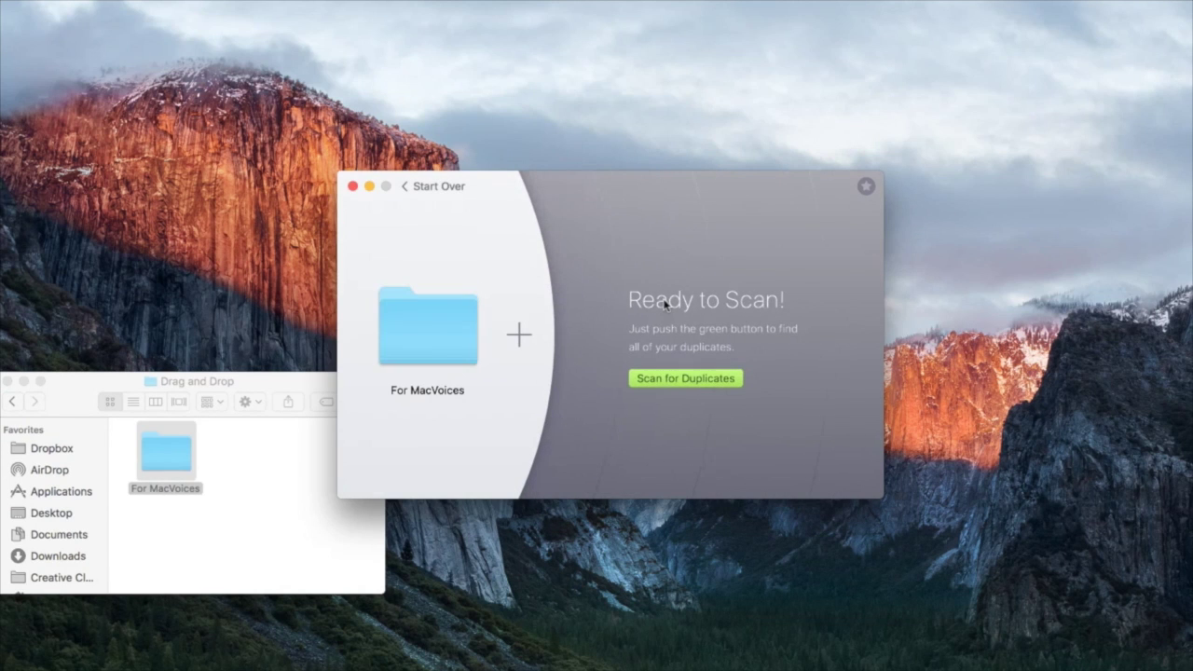
- Scan the For MacVoices folder for duplicates and close the Drag and Drop folder window
left_click(519, 334)
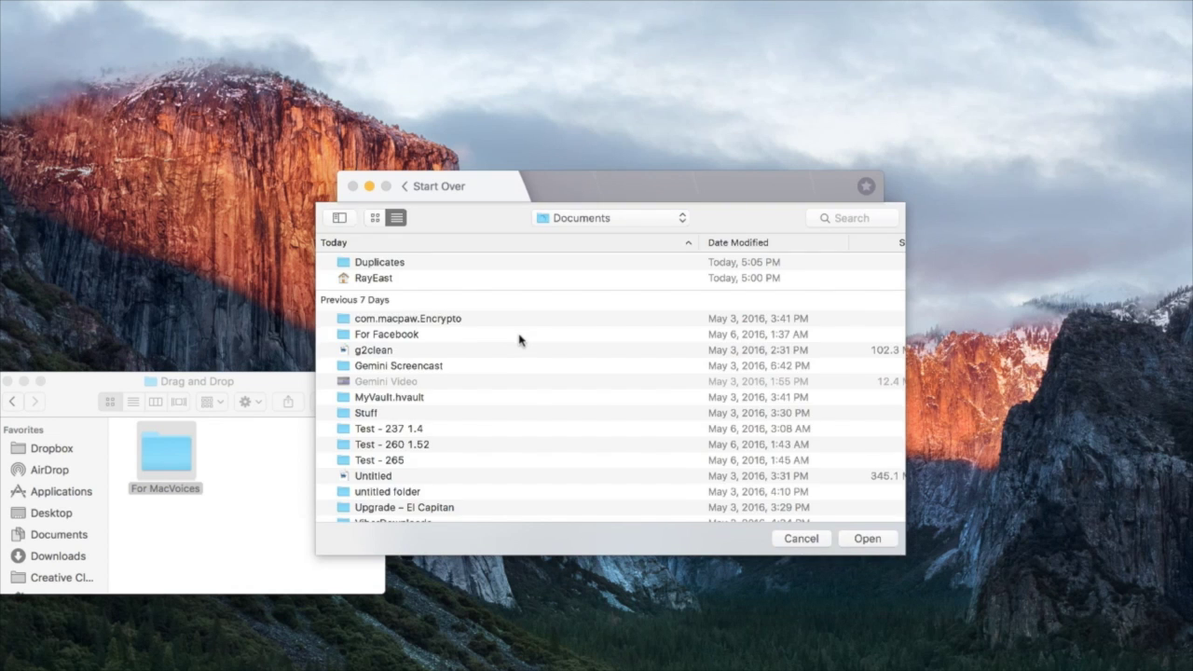
key("Escape")
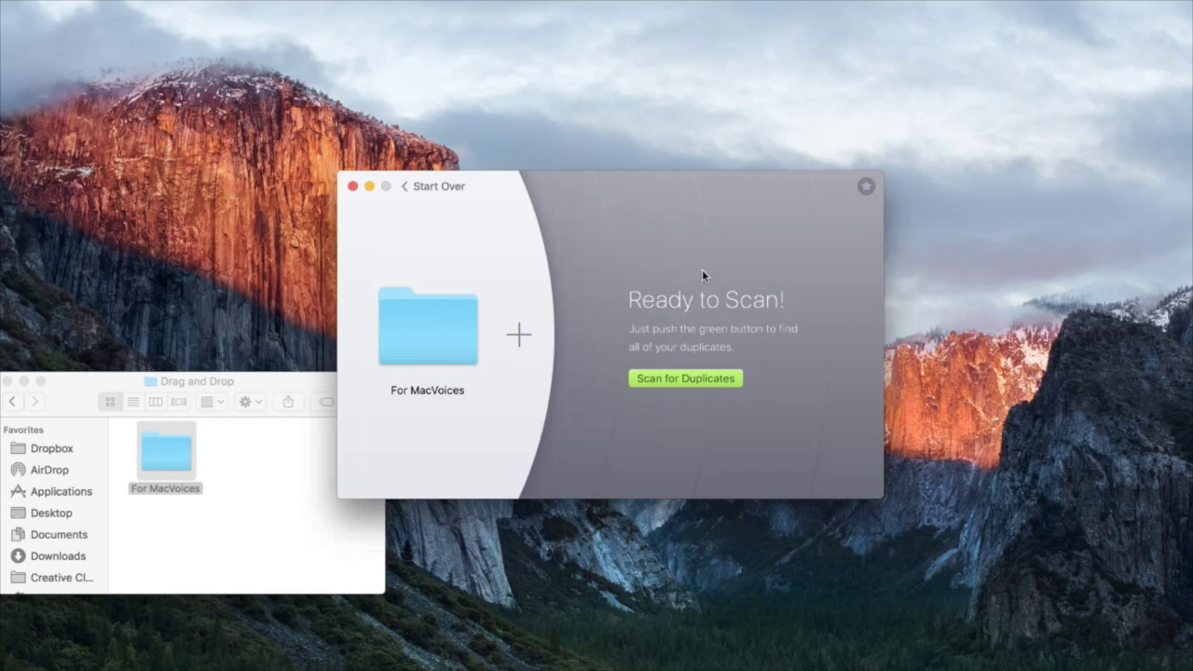
left_click(726, 379)
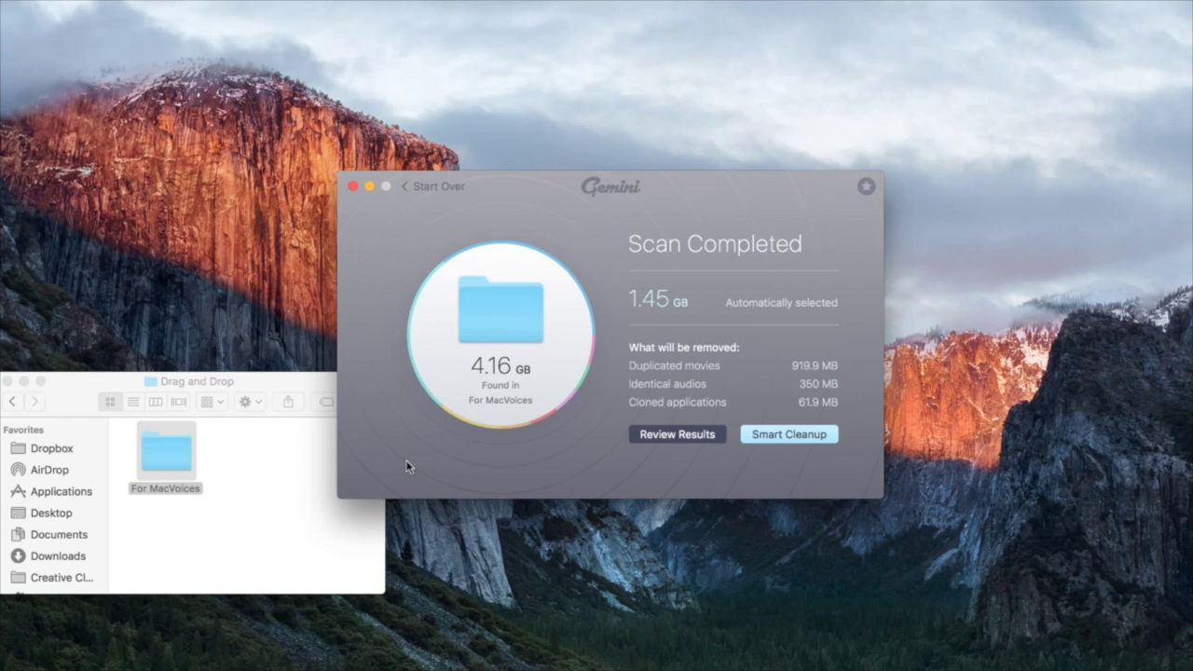
left_click(304, 491)
key("super+w")
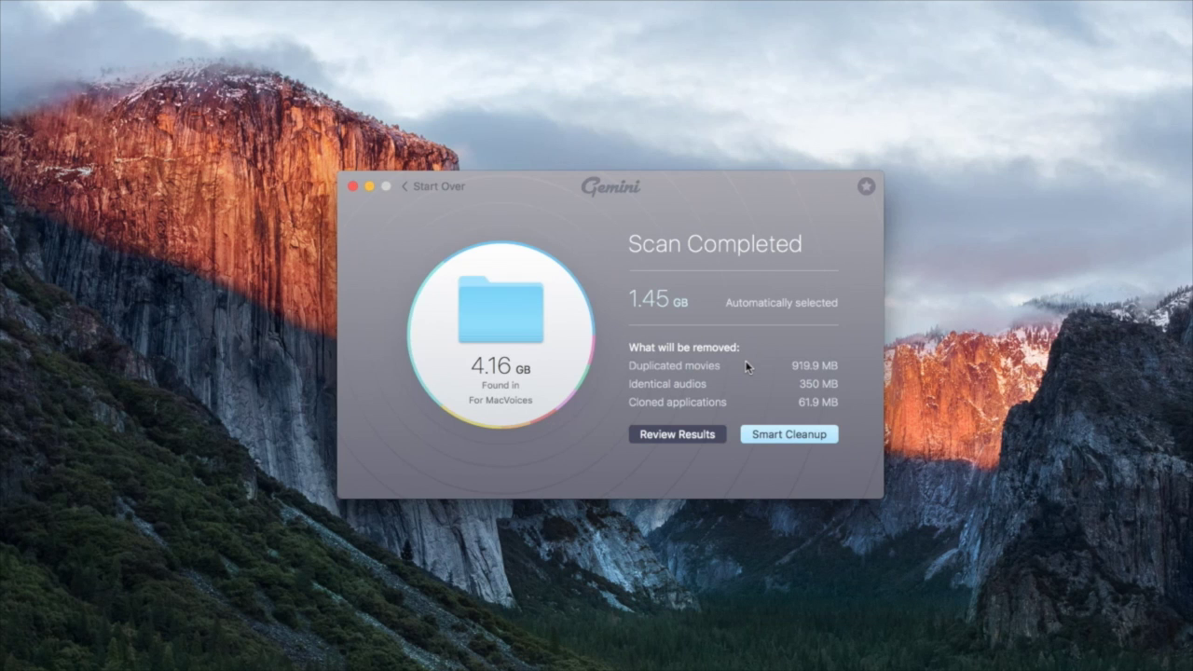
- Examine the scan summary's breakdown by file category and open the detailed results for review
mouse_move(550, 288)
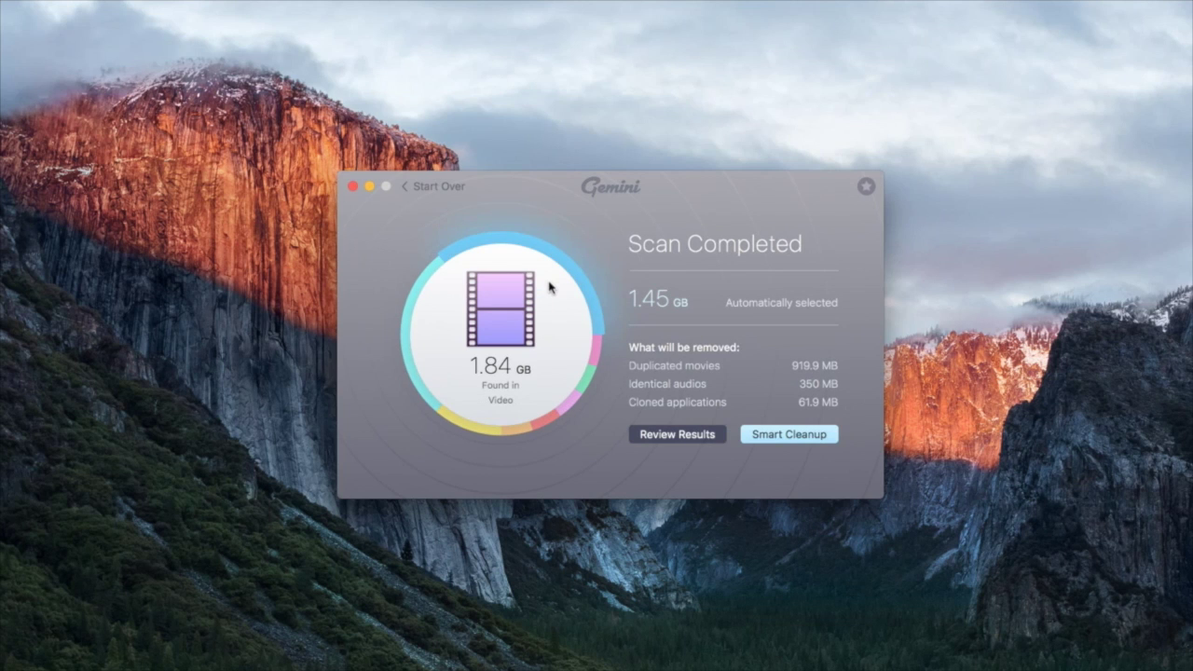
mouse_move(419, 313)
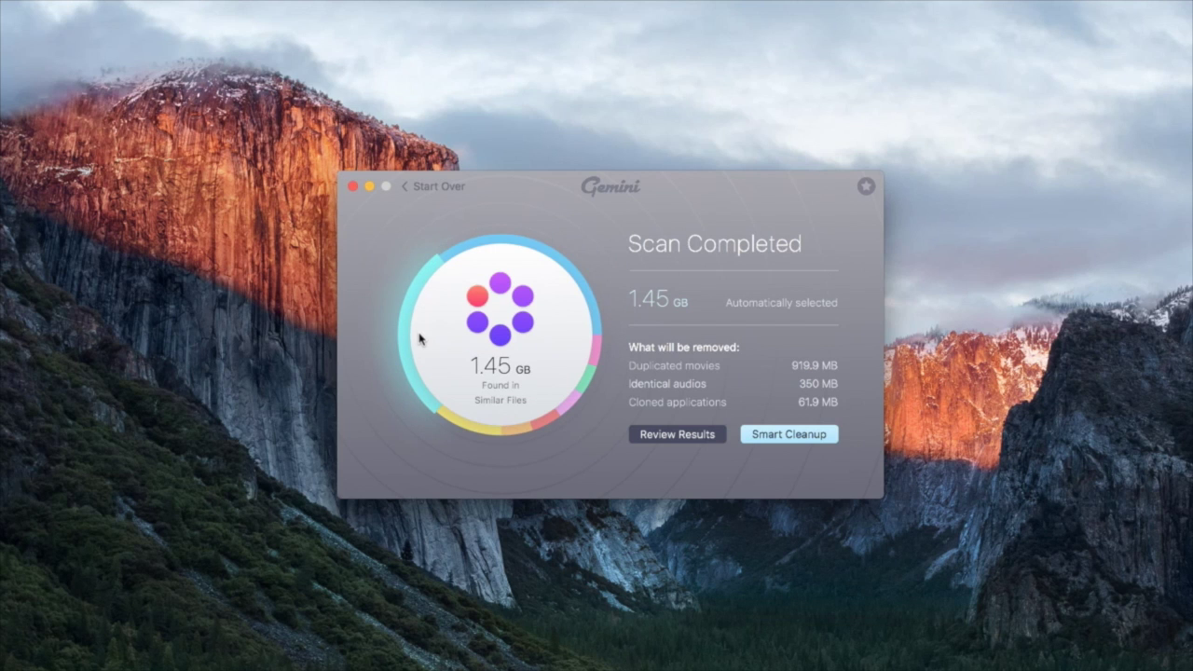
mouse_move(462, 422)
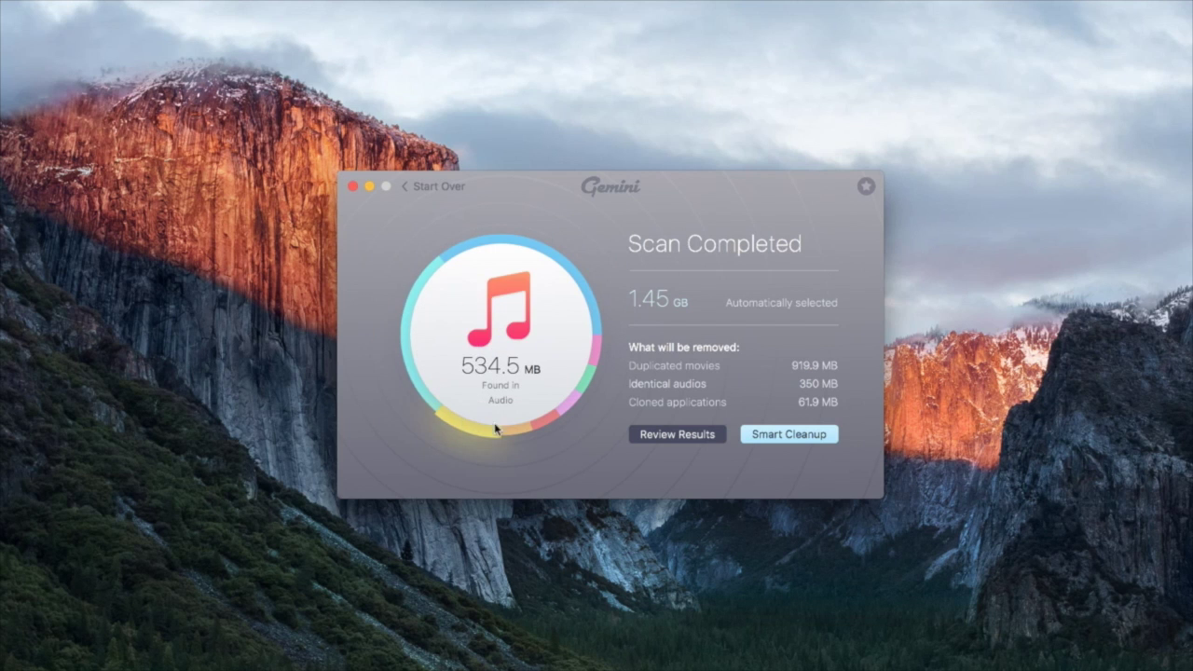
mouse_move(538, 424)
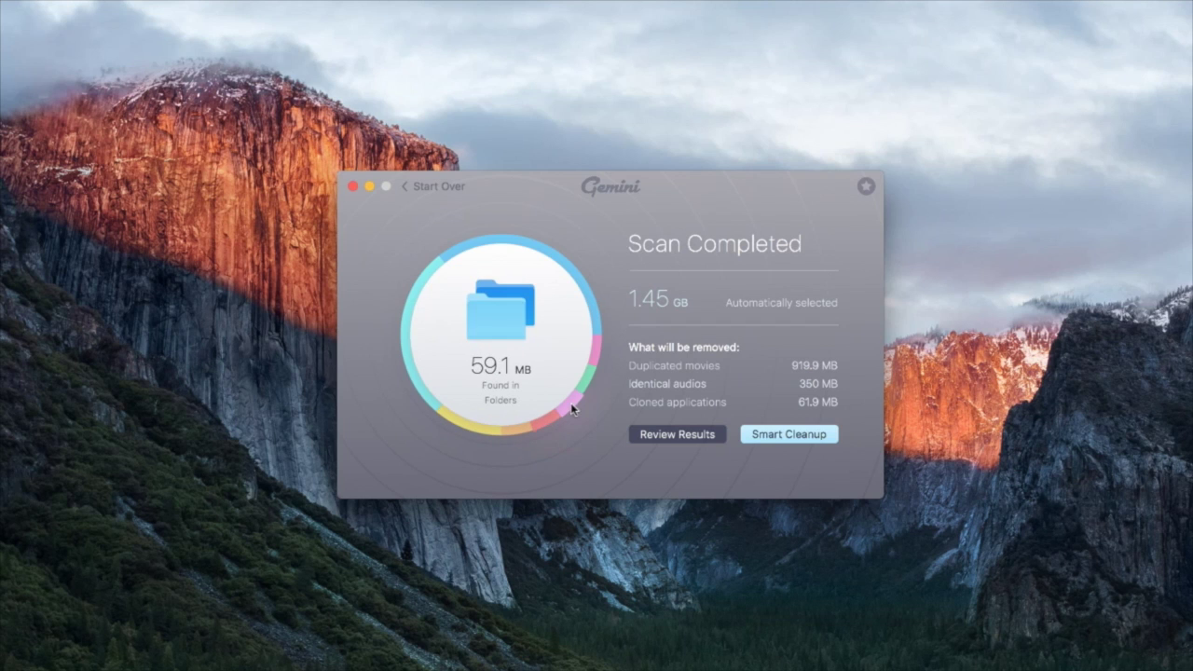
mouse_move(596, 360)
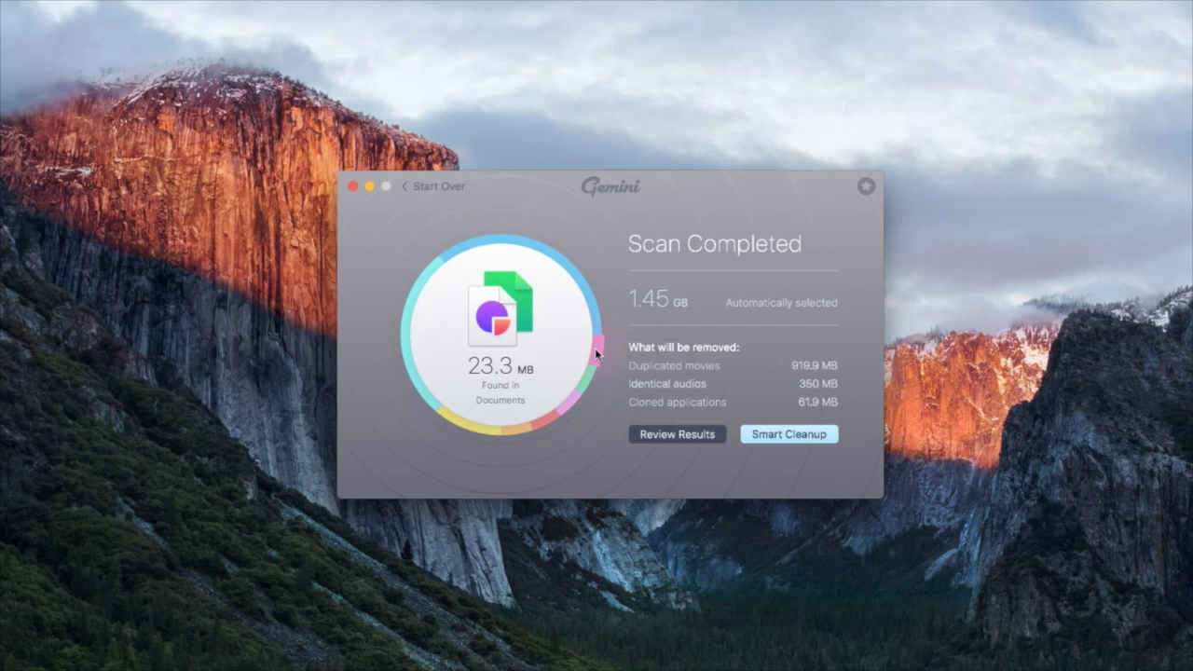
left_click(664, 439)
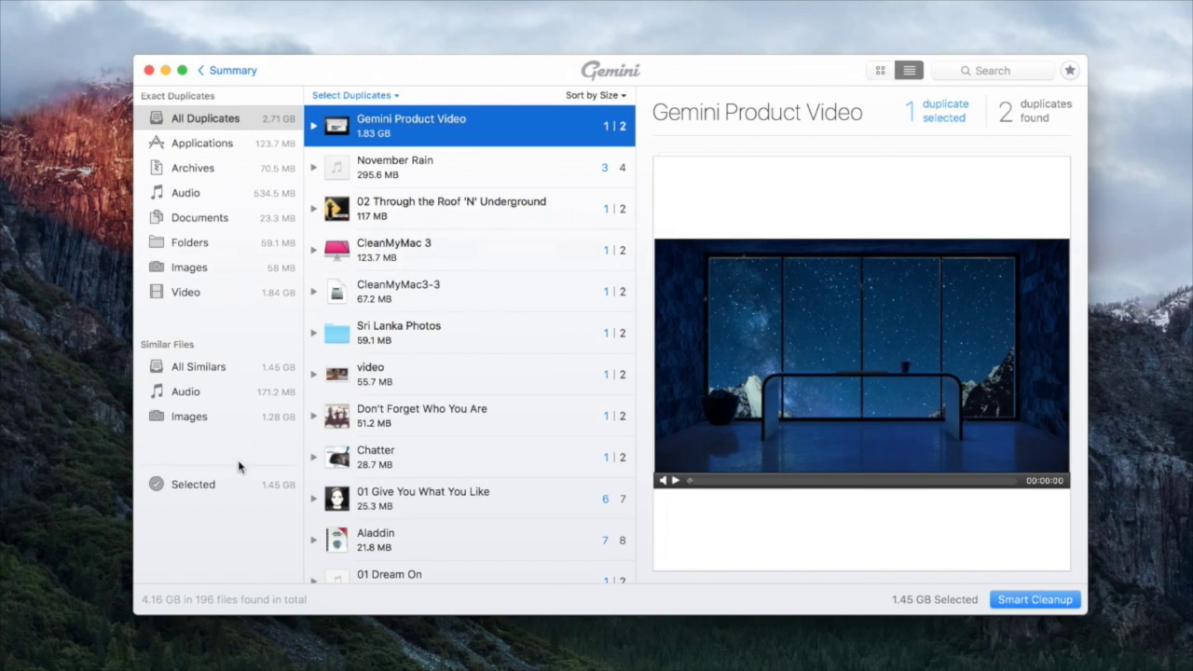
- Review the exact duplicates by category: all duplicates, applications, archives, audio, documents, folders, images and video
left_click(231, 129)
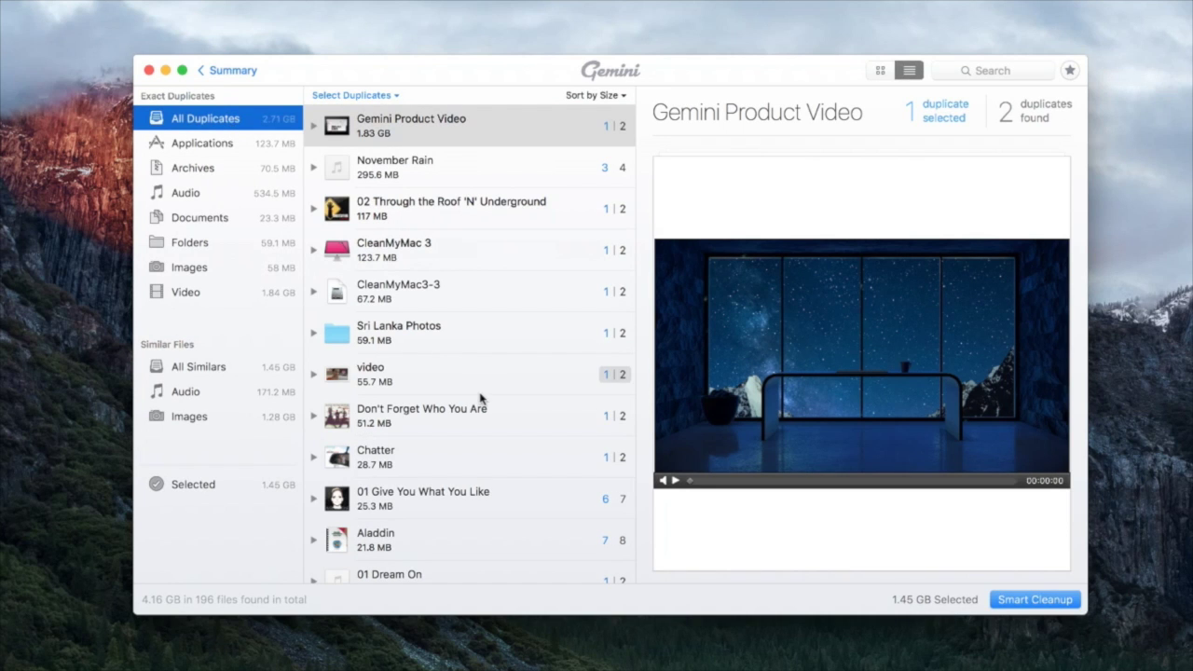
left_click(194, 143)
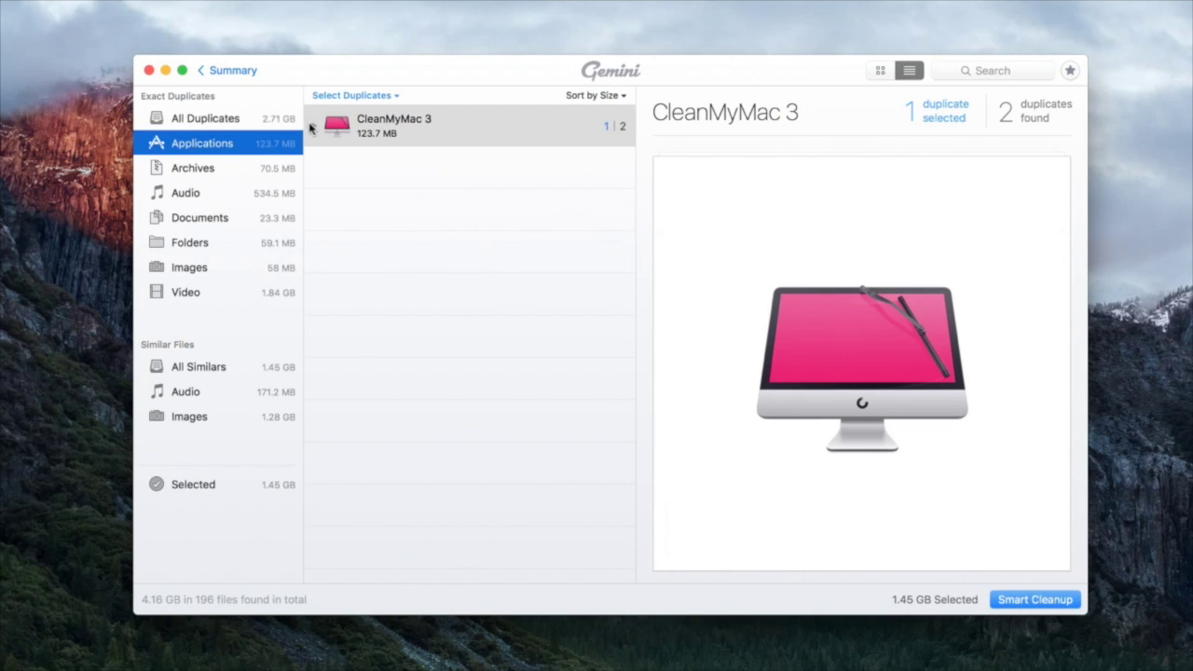
left_click(311, 125)
left_click(220, 168)
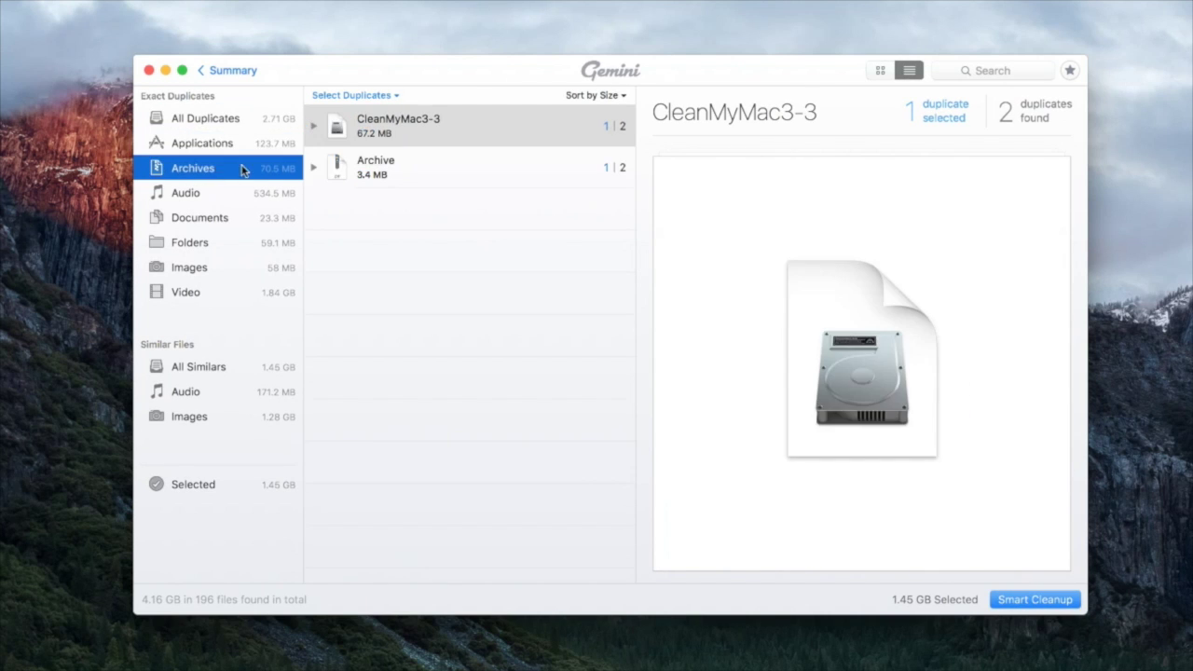
left_click(229, 192)
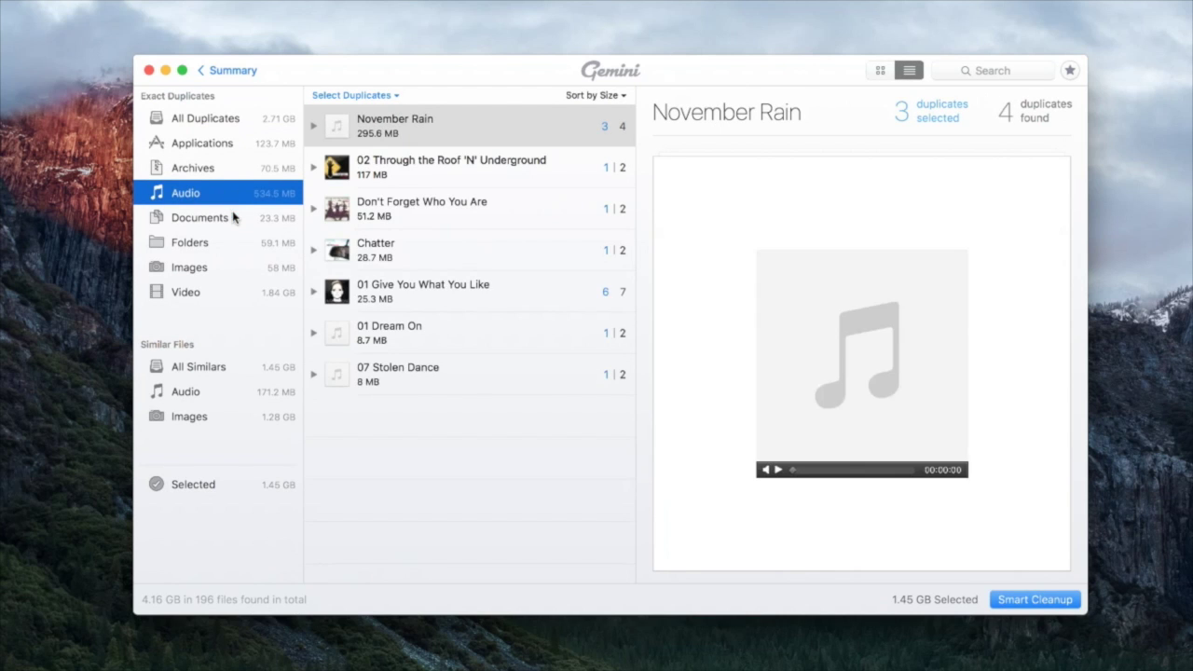
left_click(233, 217)
left_click(228, 243)
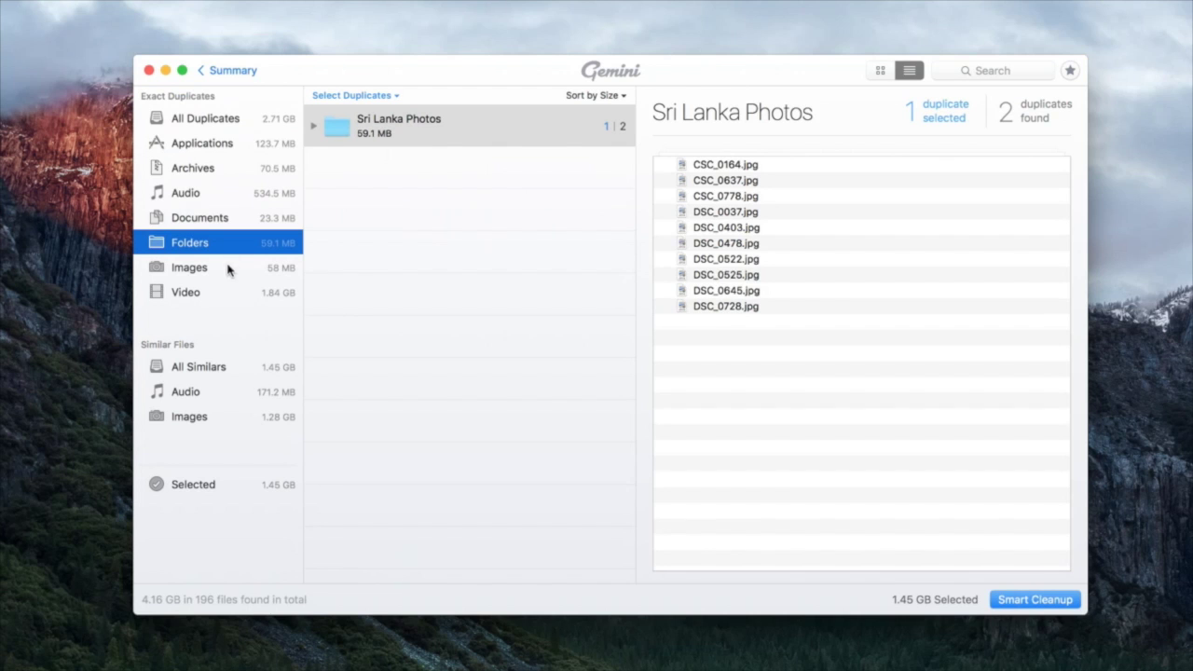
left_click(226, 267)
left_click(222, 293)
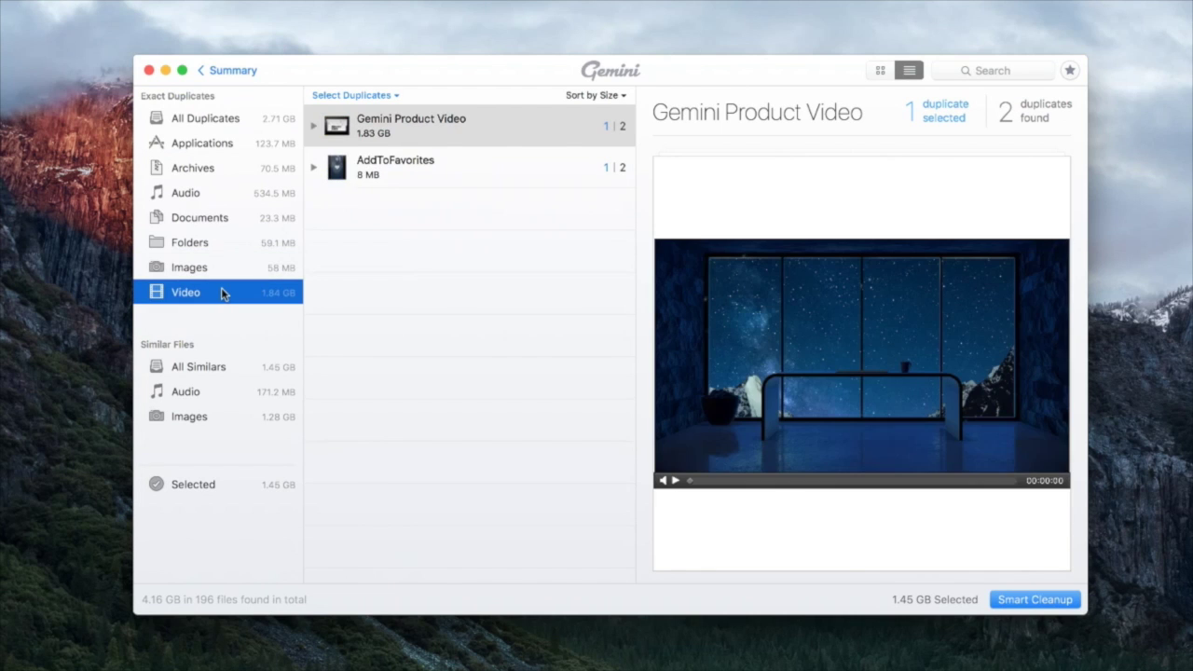
- List all similar files and inspect the contents of the Camera, glasses 2, RAW_CANON_1DSM2 and grapes 2 groups
left_click(221, 366)
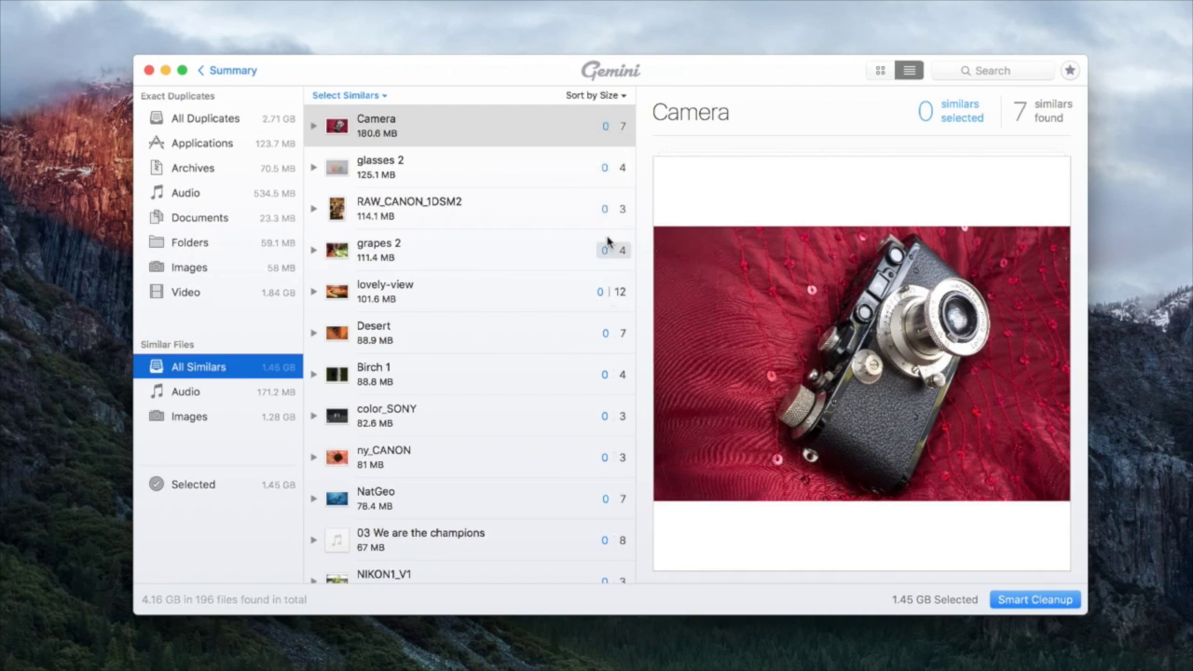
left_click(314, 126)
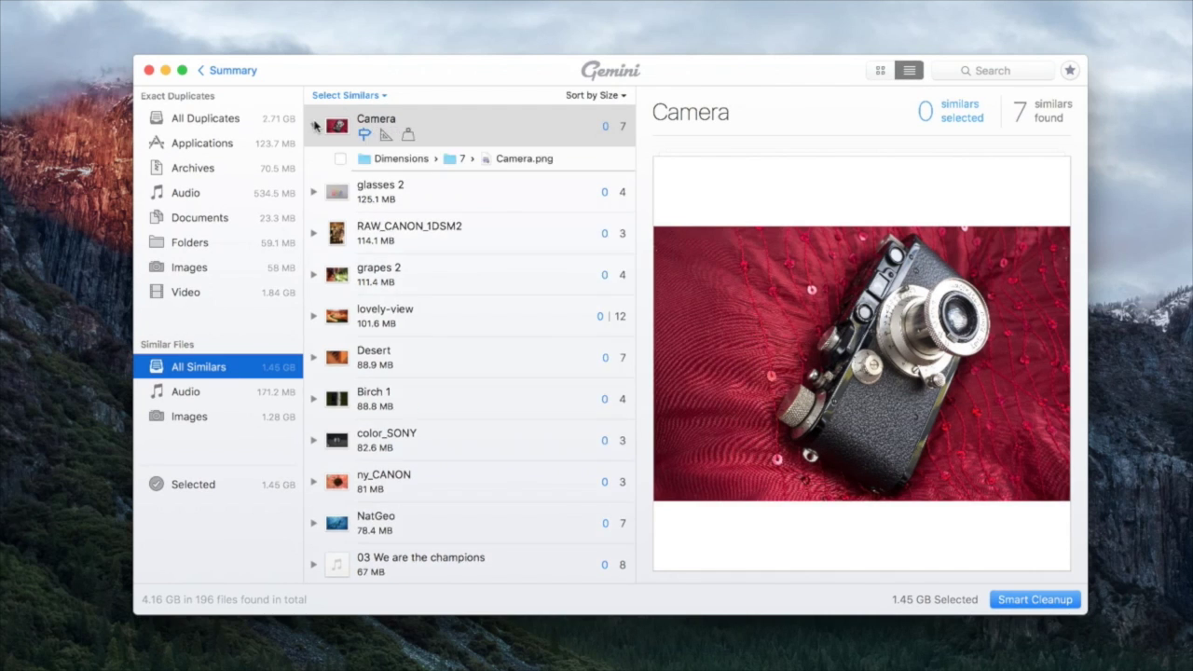
left_click(315, 125)
left_click(314, 167)
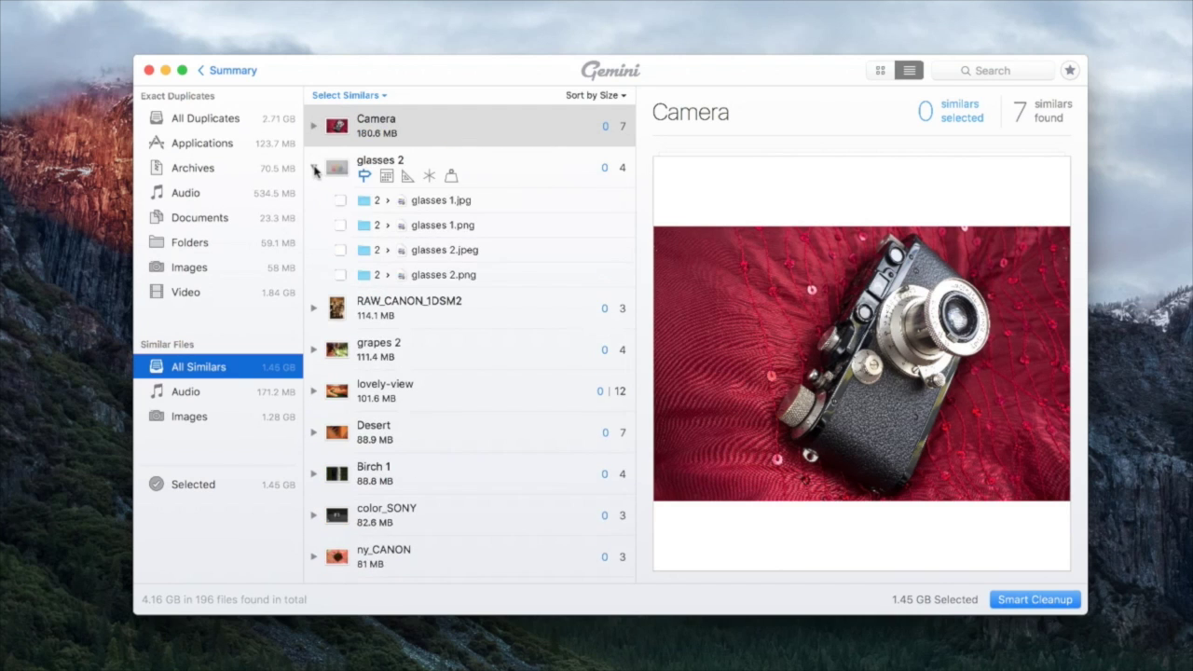
left_click(314, 167)
left_click(314, 209)
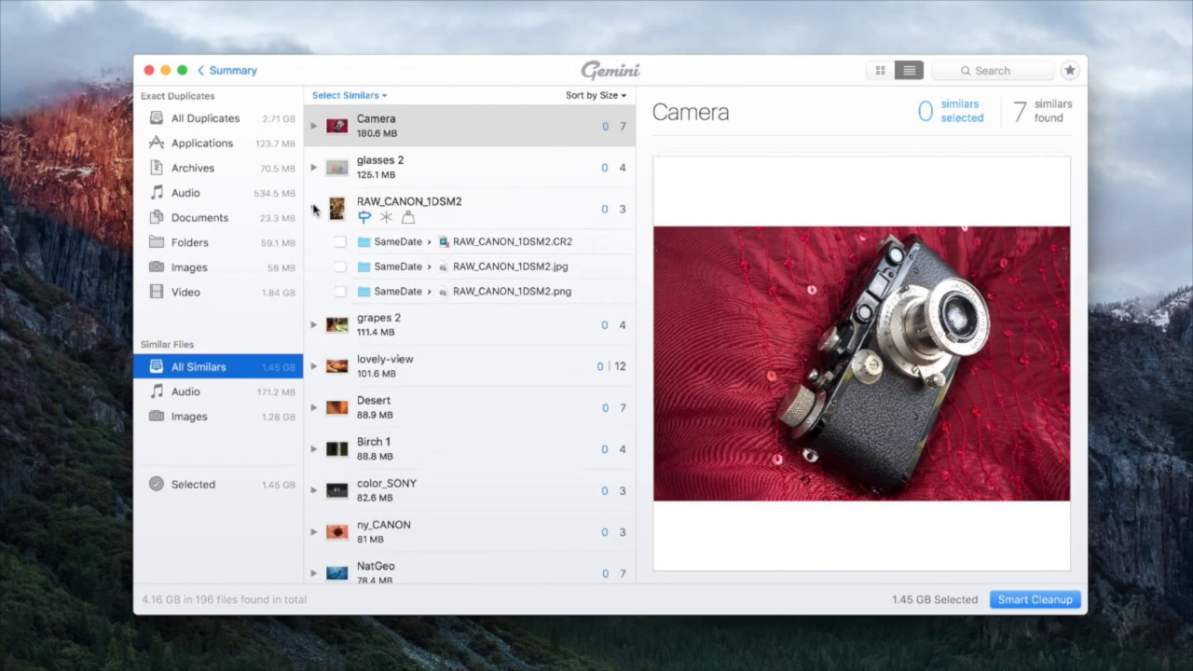
left_click(314, 209)
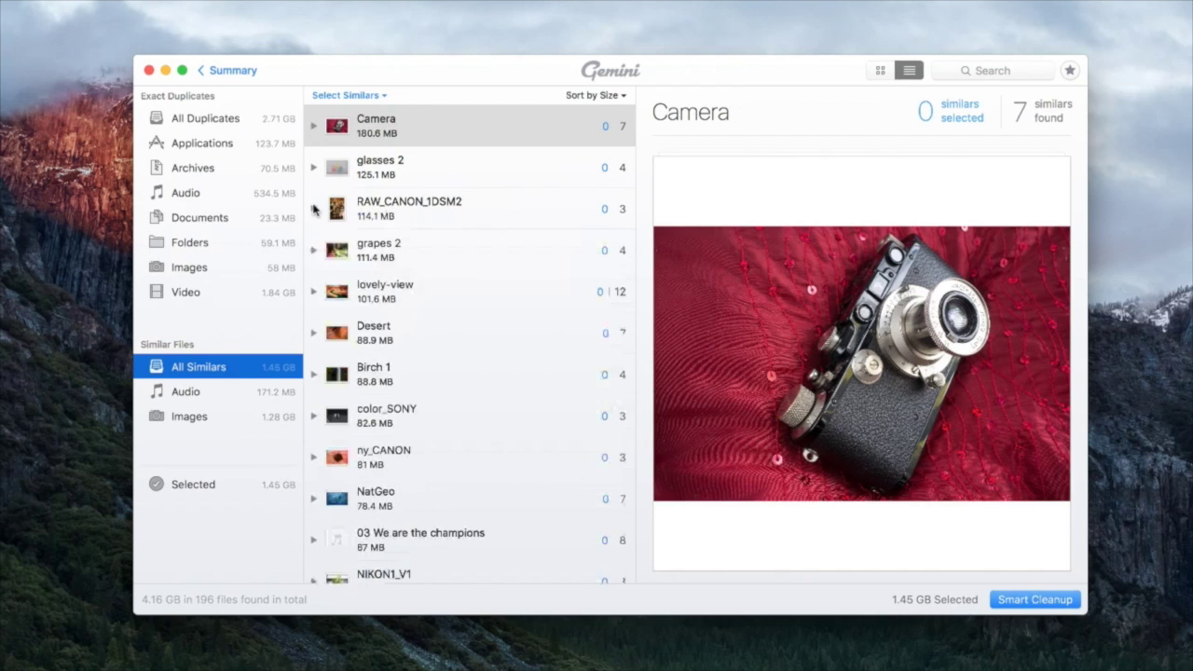
left_click(314, 250)
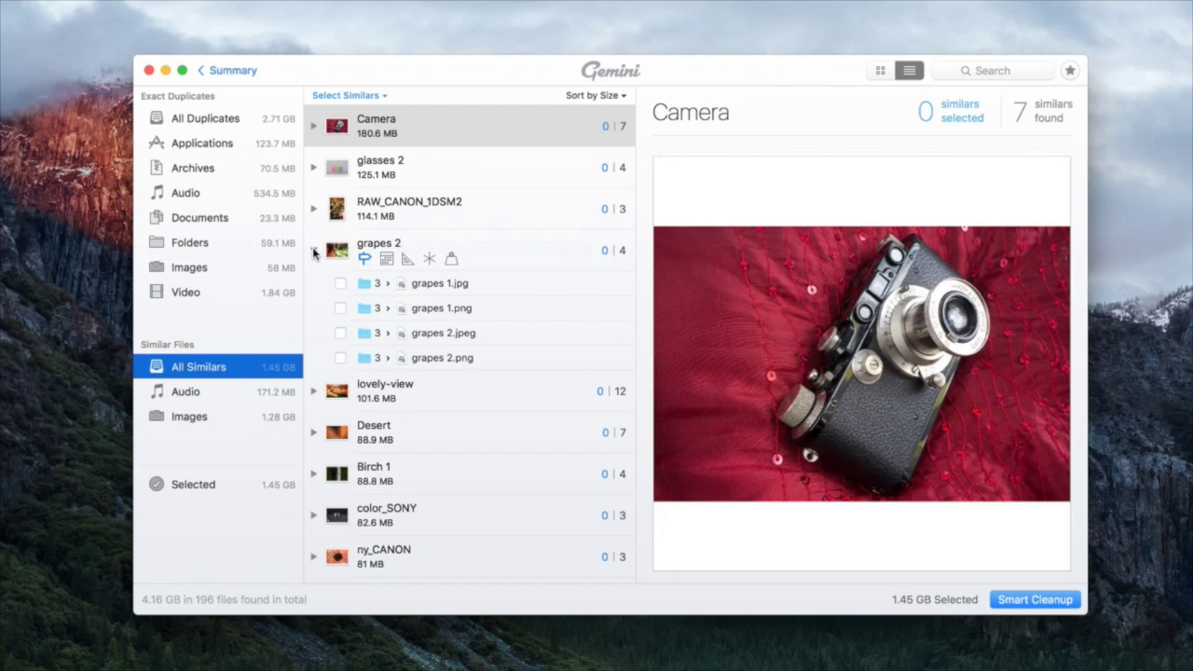
left_click(314, 250)
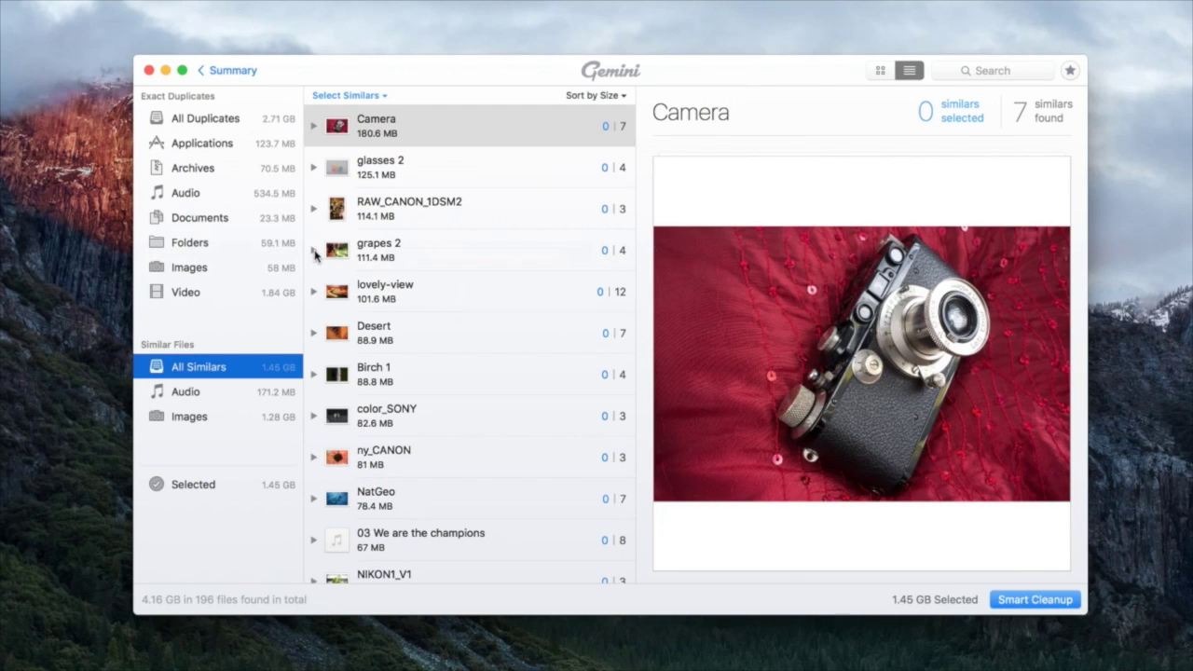
- Under all exact duplicates, expand the Gemini Product Video, November Rain and 02 Through the Roof 'N' Underground groups and look through the whole list
left_click(209, 127)
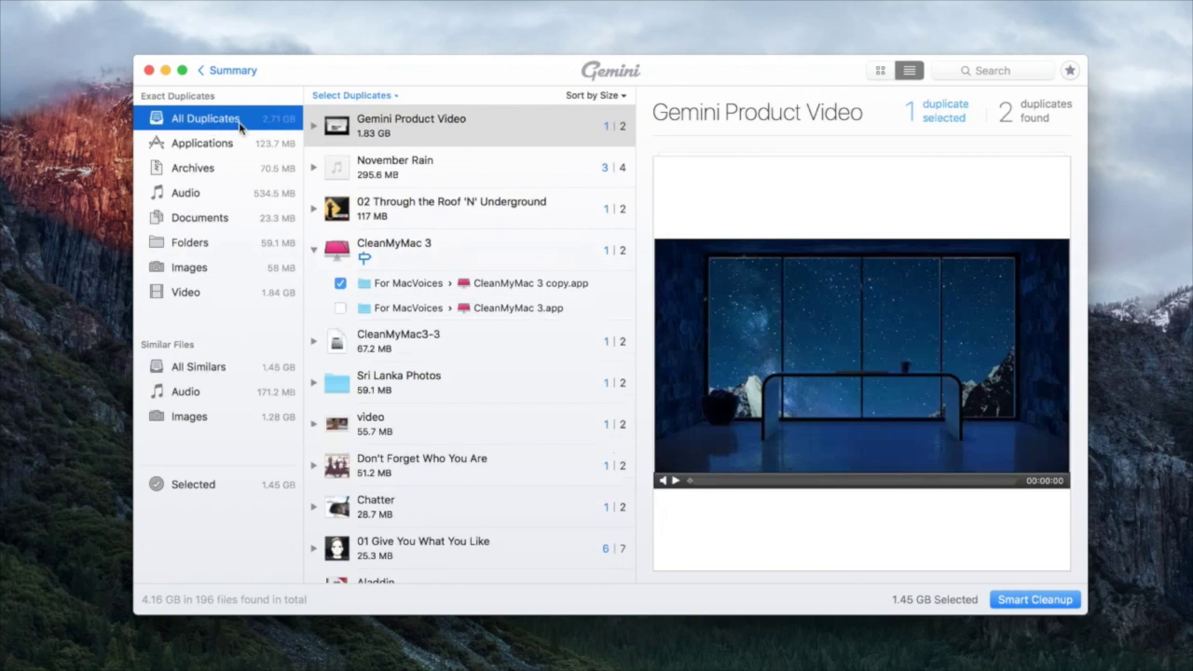
left_click(314, 126)
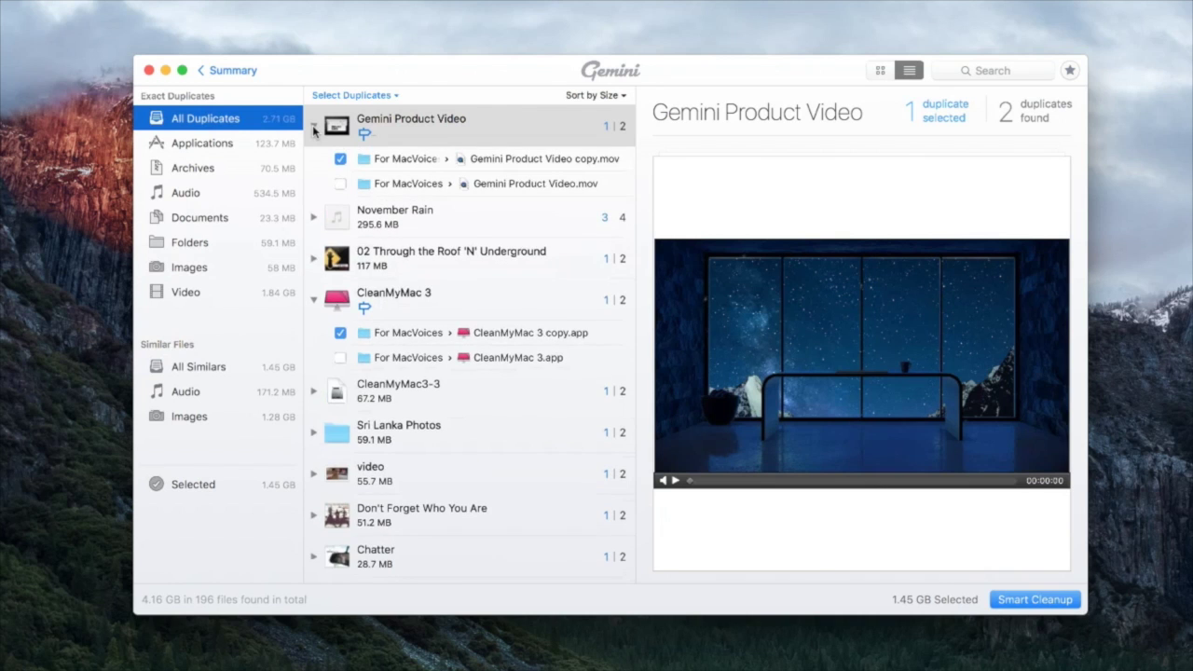
left_click(314, 217)
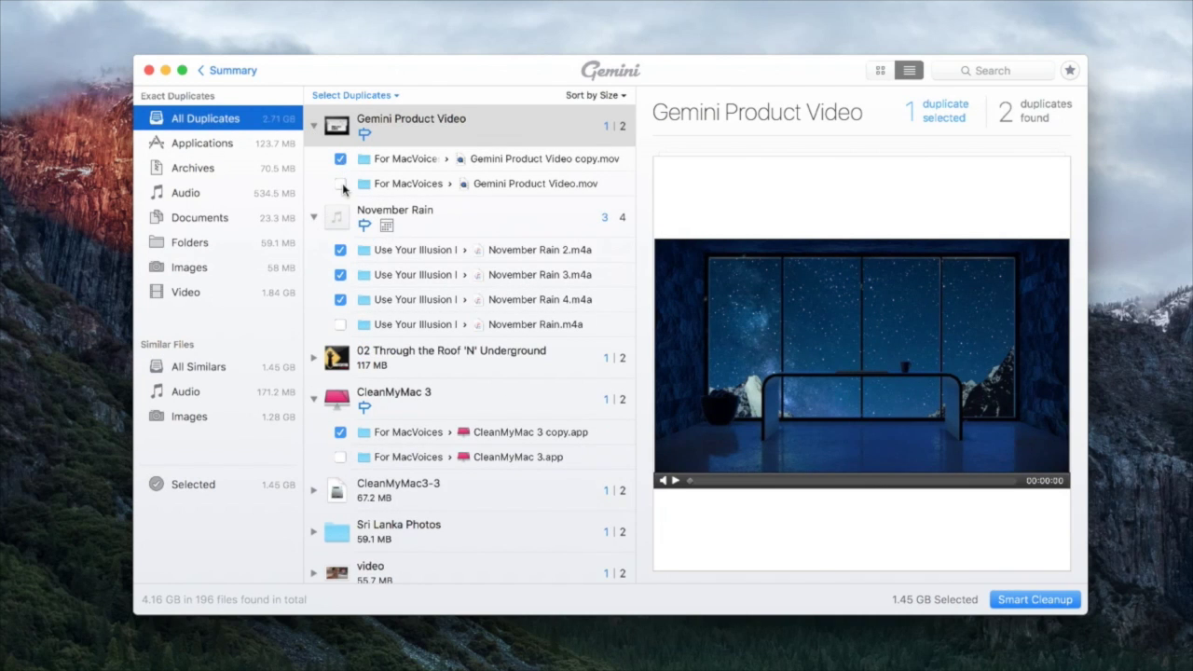
left_click(314, 358)
scroll(495, 326, "down", 2)
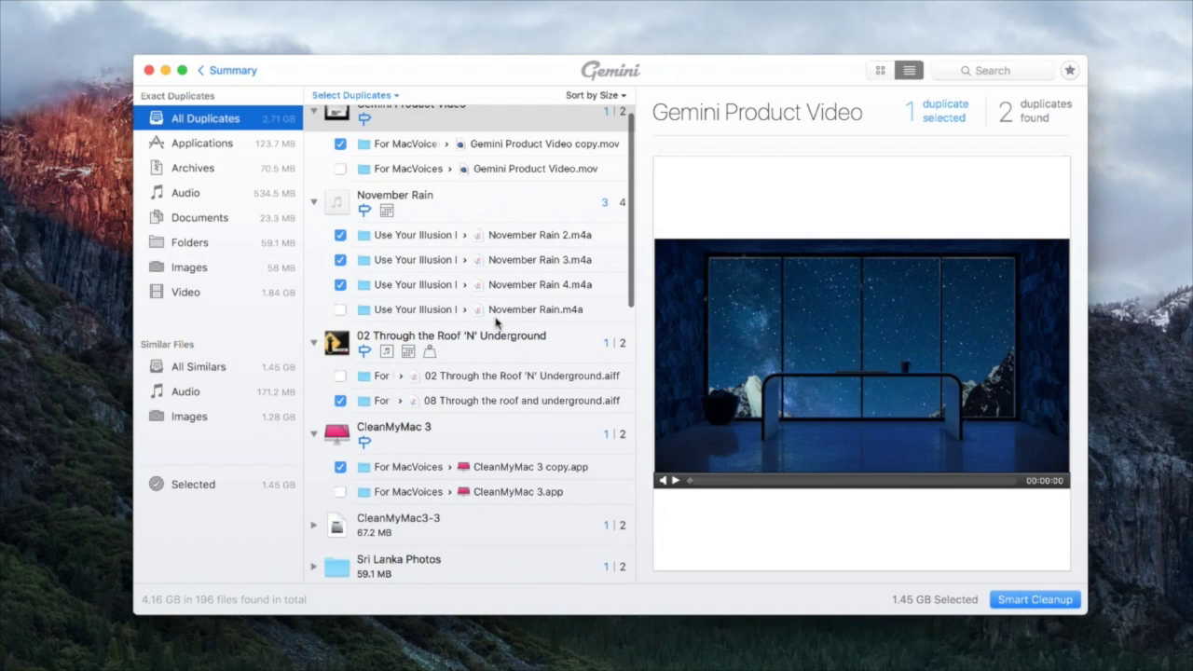
scroll(495, 323, "up", 2)
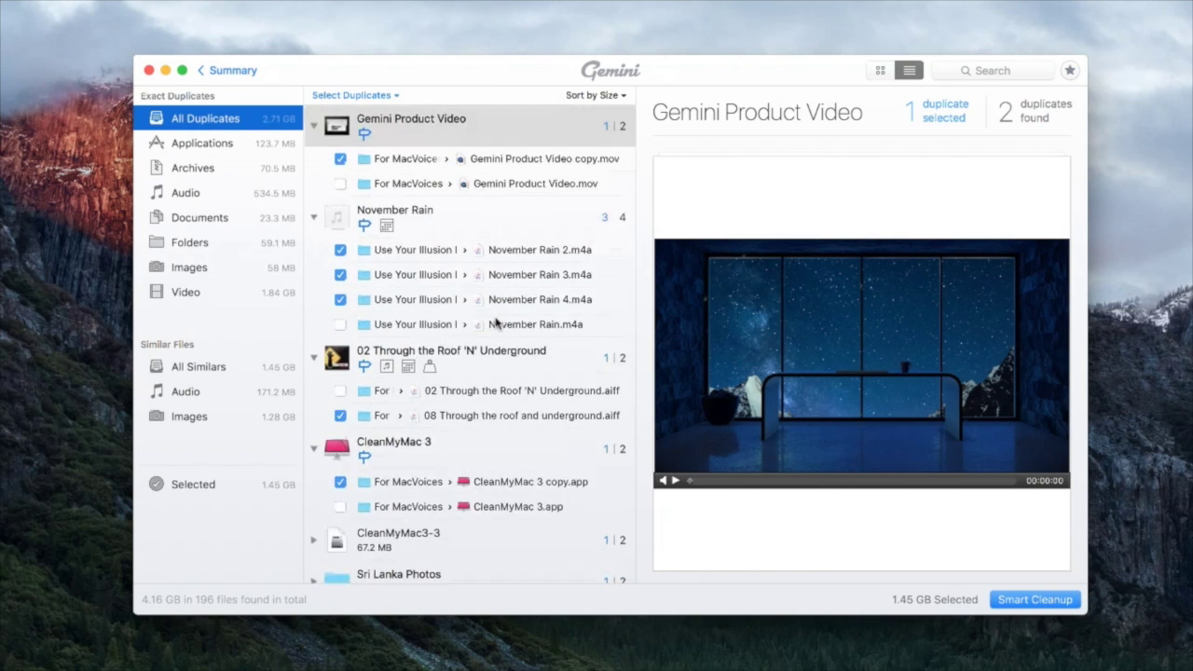
scroll(484, 396, "down", 20)
scroll(485, 395, "up", 5)
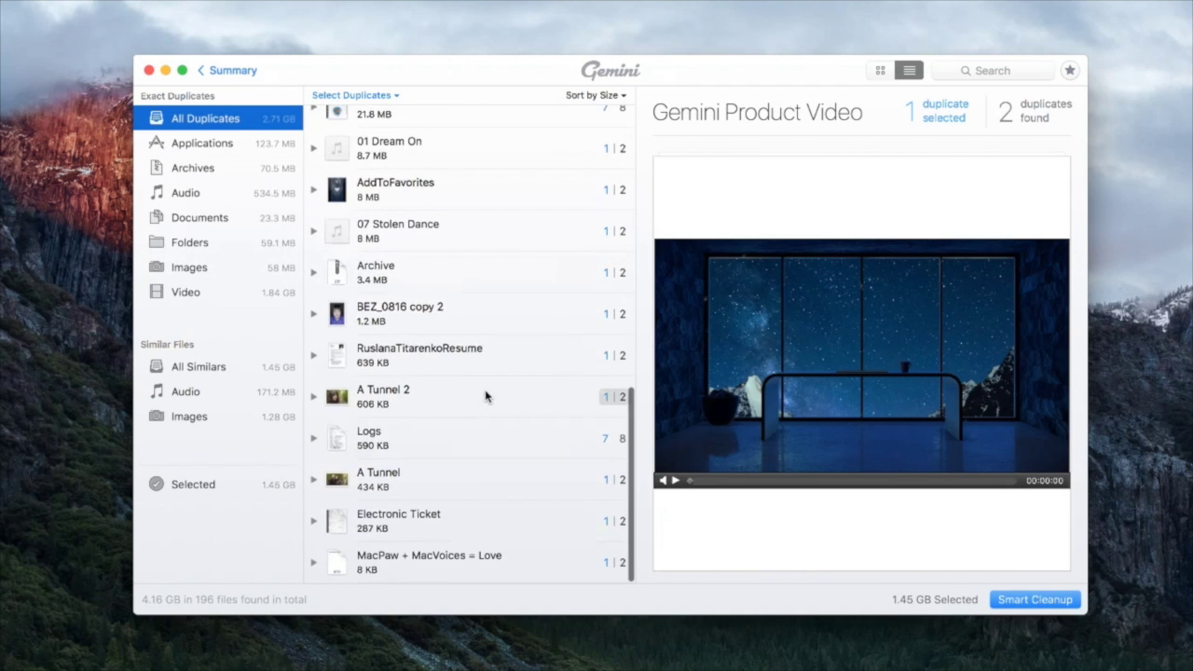
scroll(485, 395, "up", 12)
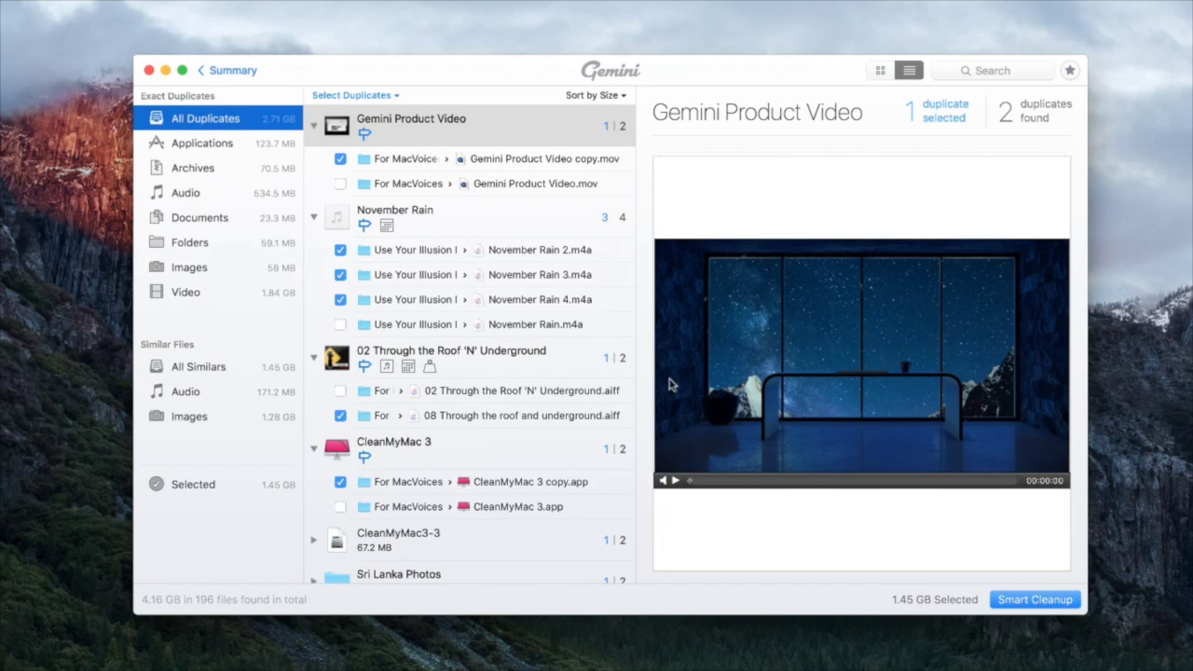
- Preview the details of November Rain 2.m4a, 02 Through the Roof 'N' Underground.aiff and Gemini Product Video copy.mov
left_click(408, 256)
left_click(469, 390)
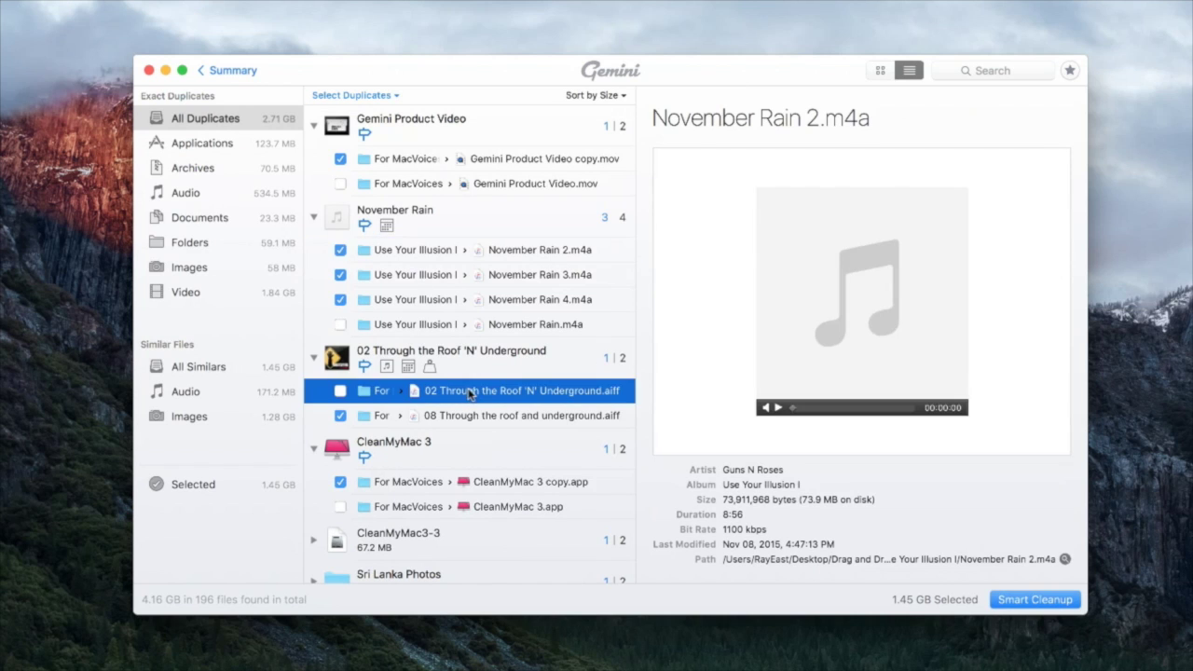
left_click(413, 159)
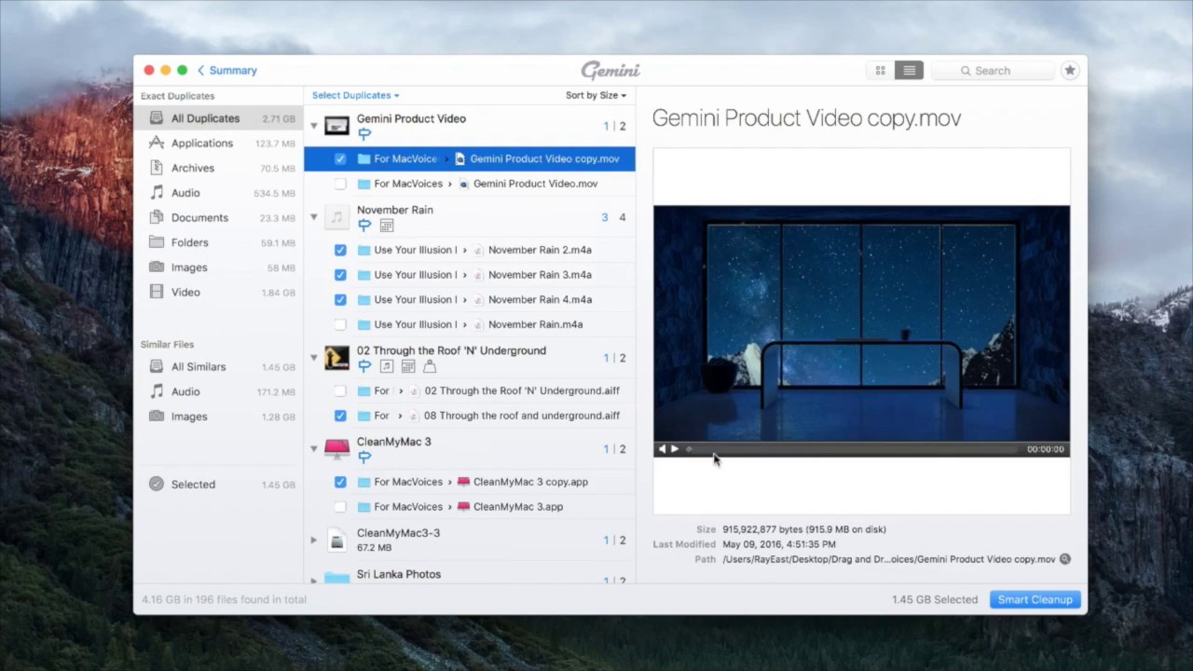
- Play the Gemini Product Video copy.mov preview, and compare the 02 Through the Roof 'N' Underground duplicates by album, date and size
left_click(675, 450)
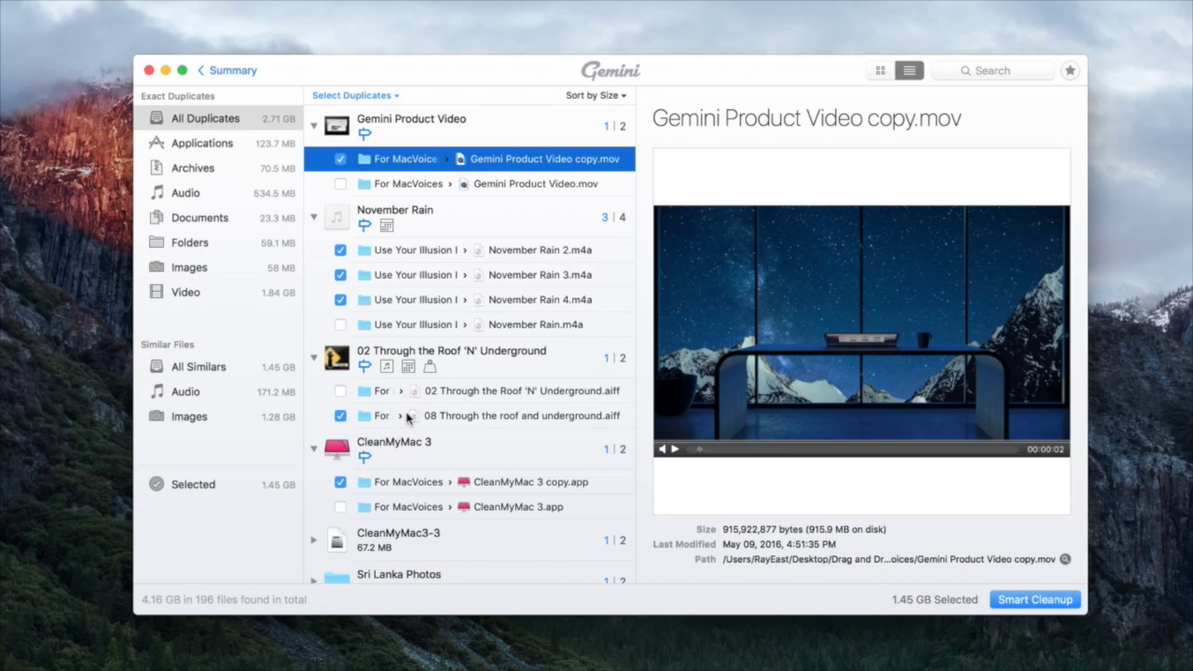
left_click(386, 367)
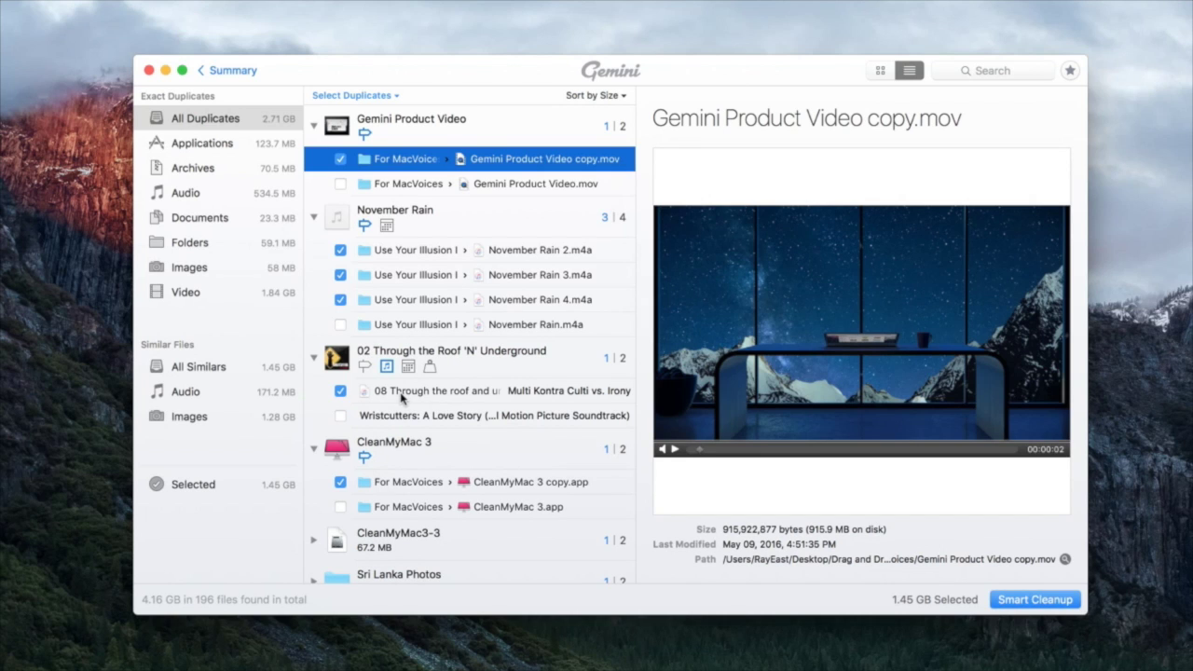
left_click(408, 367)
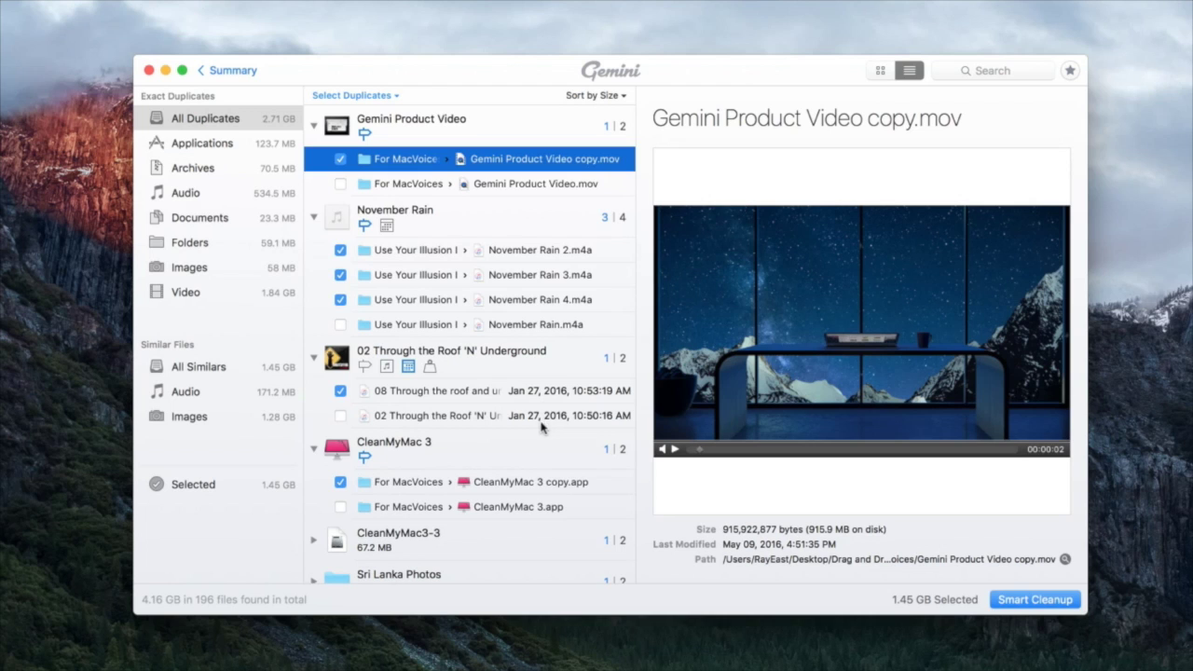
left_click(430, 366)
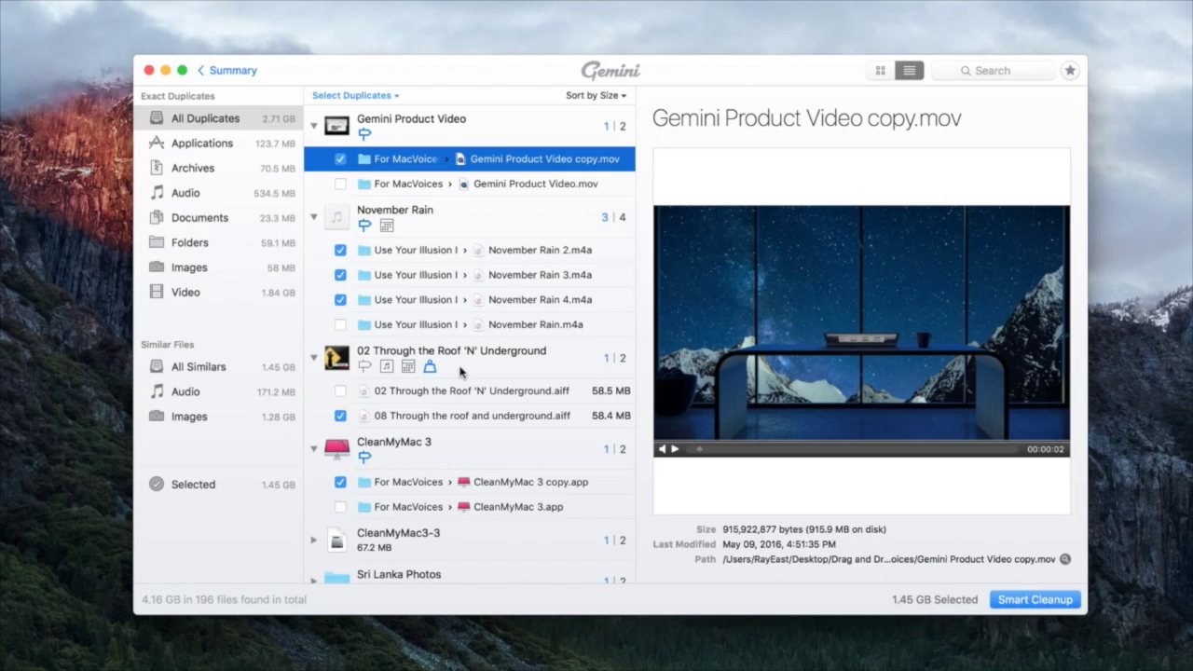
- List all similar files, check the Camera group's contents, and browse the groups as a thumbnail grid
left_click(210, 373)
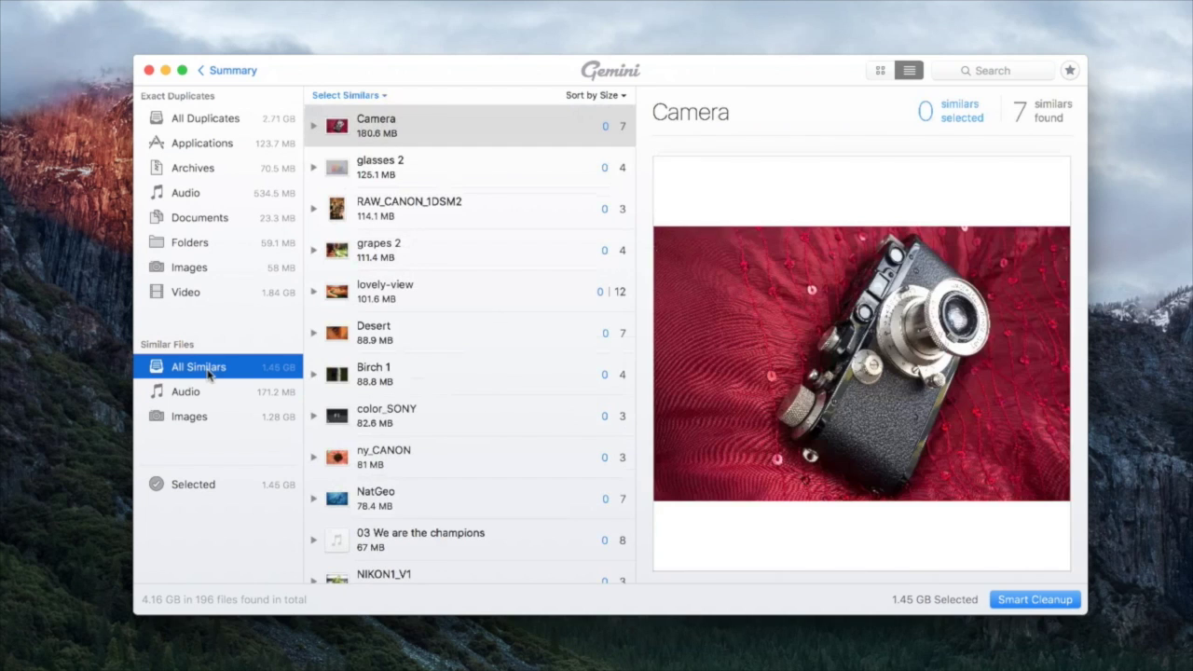
left_click(315, 126)
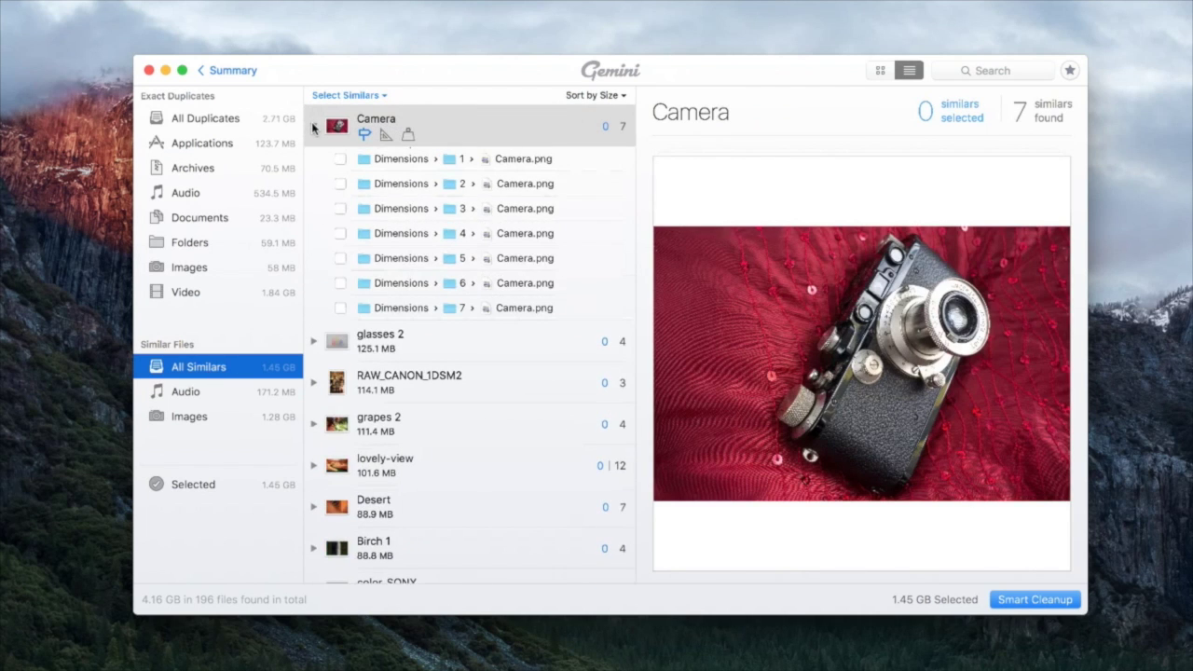
left_click(314, 126)
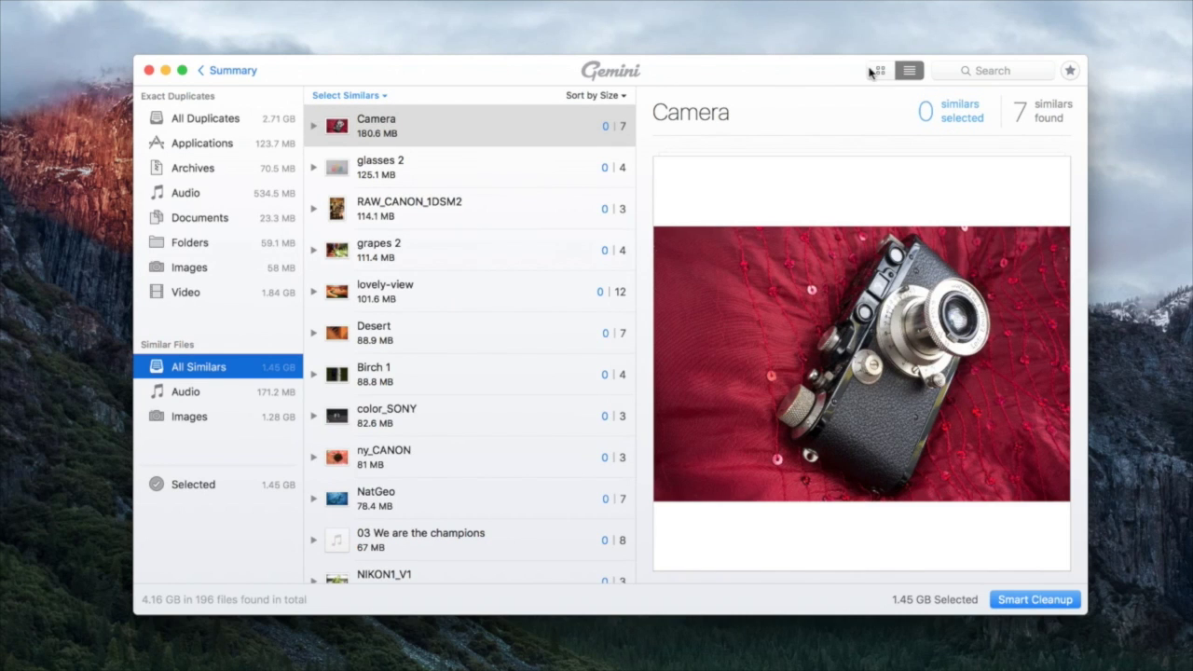
left_click(876, 71)
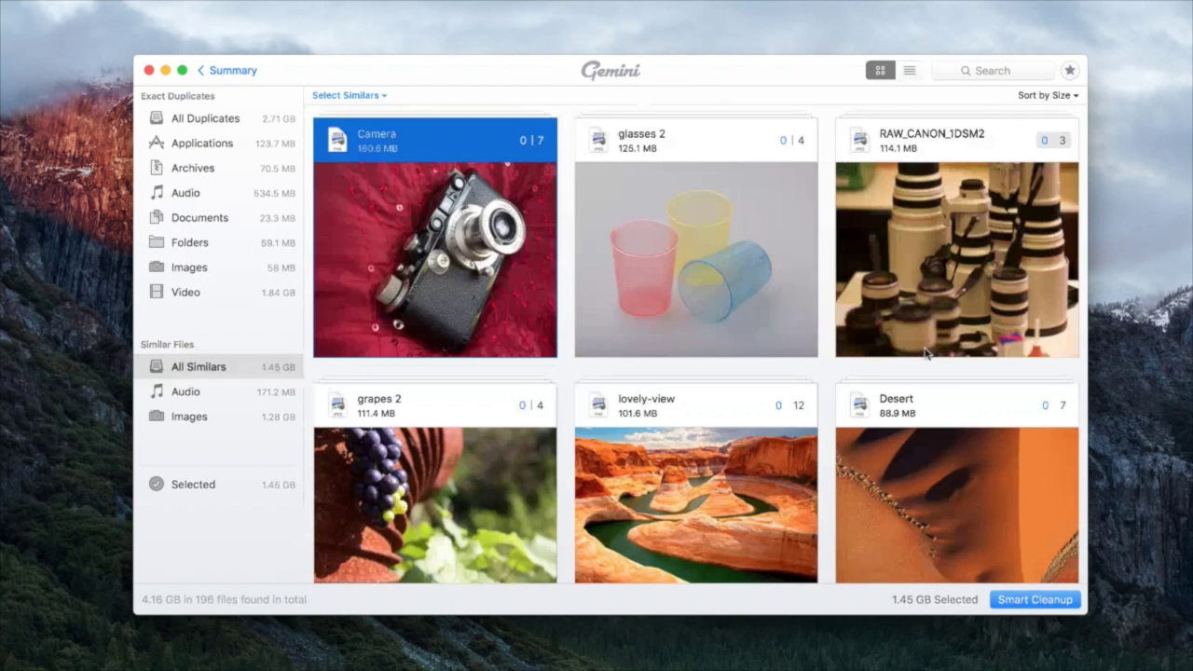
scroll(659, 281, "down", 5)
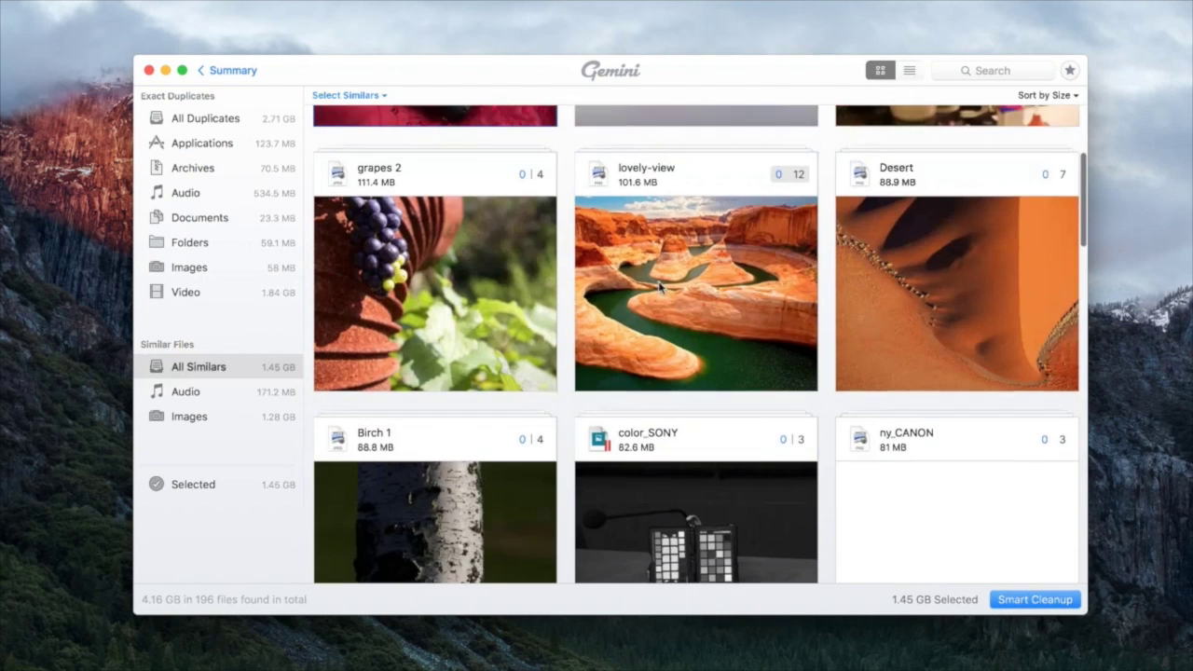
scroll(659, 288, "down", 5)
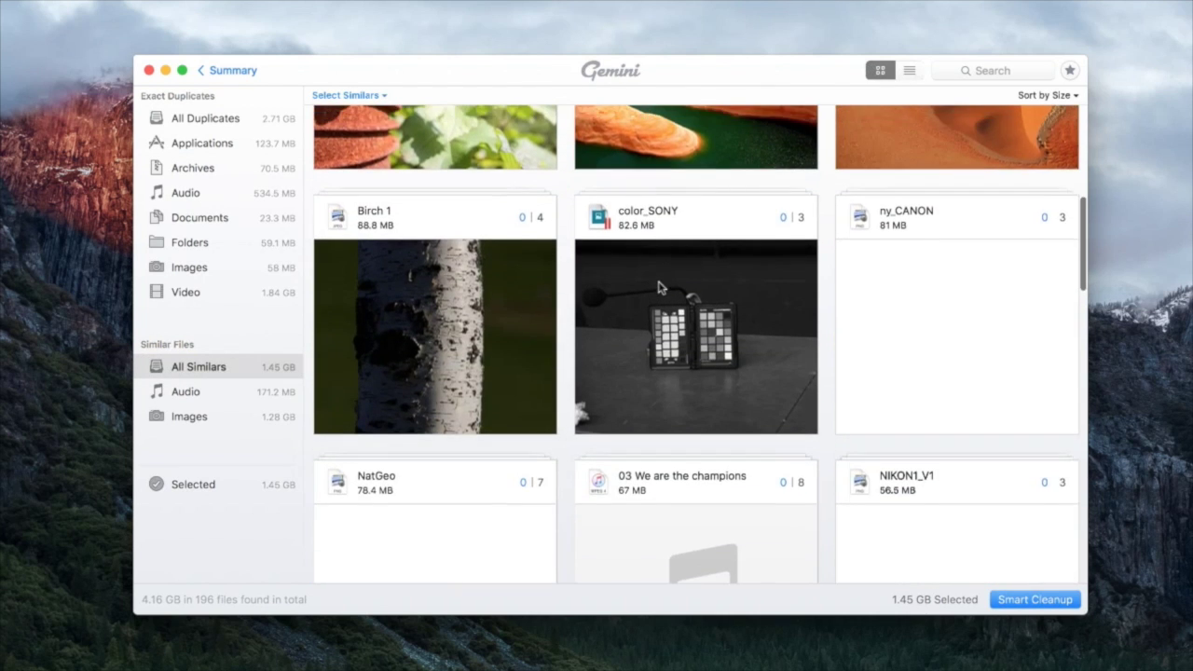
scroll(658, 288, "up", 10)
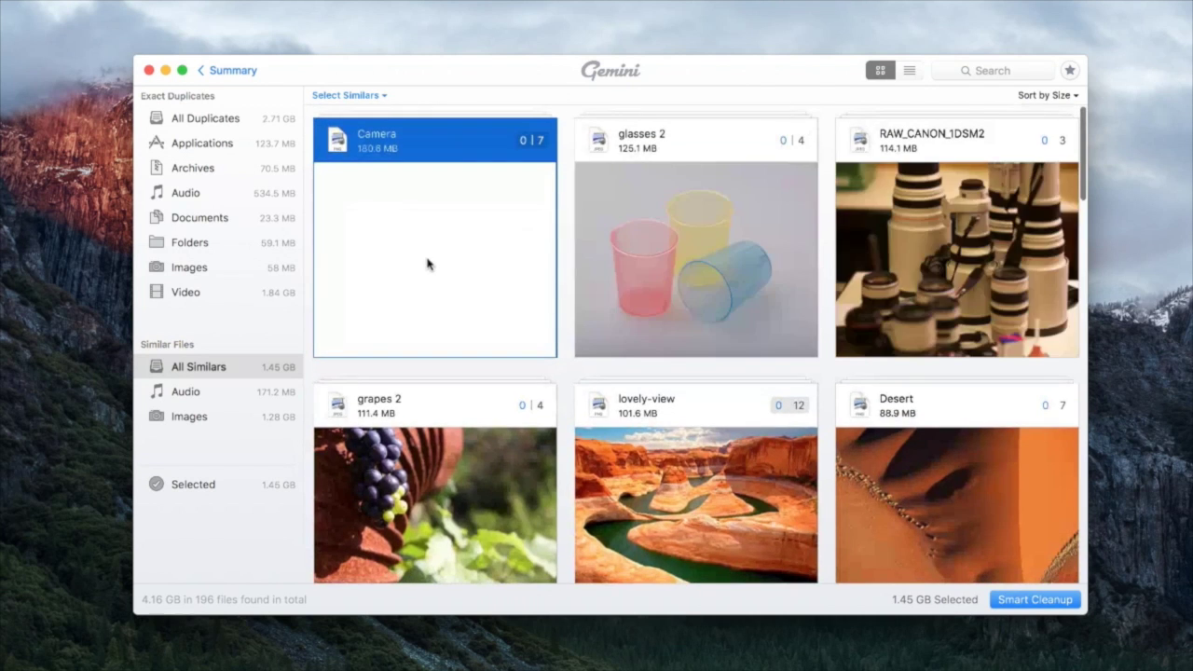
- Open the Camera group from the grid and compare its files with the size differences highlighted
left_click(427, 265)
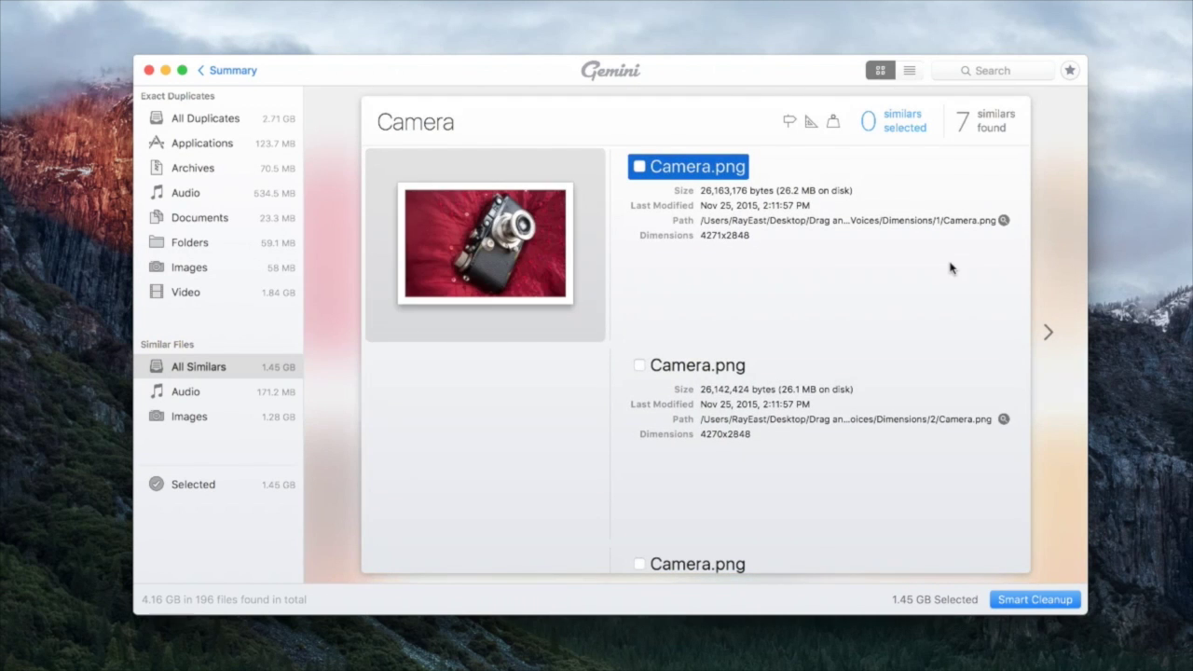
mouse_move(790, 124)
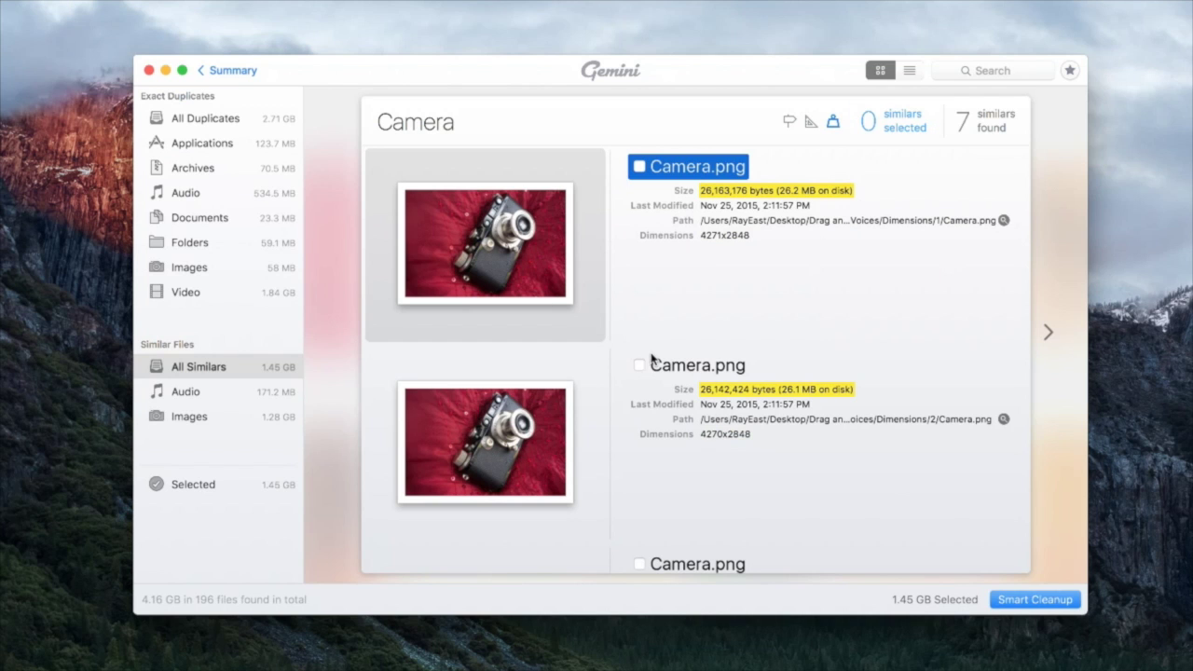
scroll(647, 362, "down", 5)
scroll(646, 369, "down", 5)
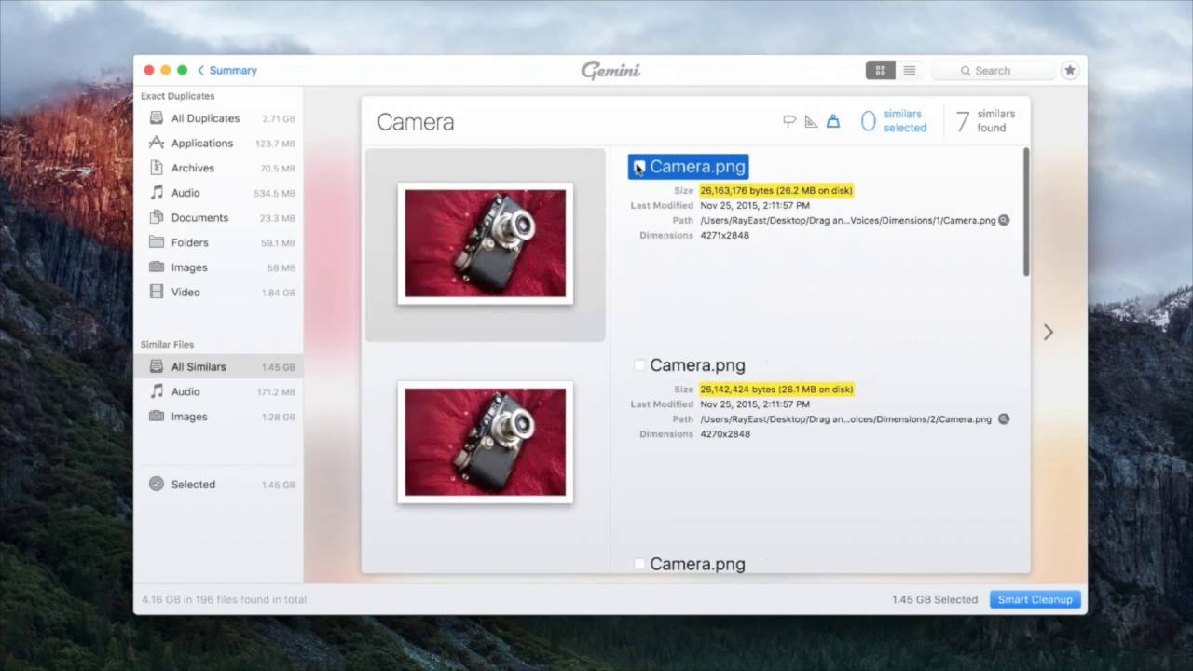
- Mark the first three Camera.png files in the Camera group for removal
left_click(639, 166)
left_click(639, 365)
scroll(702, 392, "down", 5)
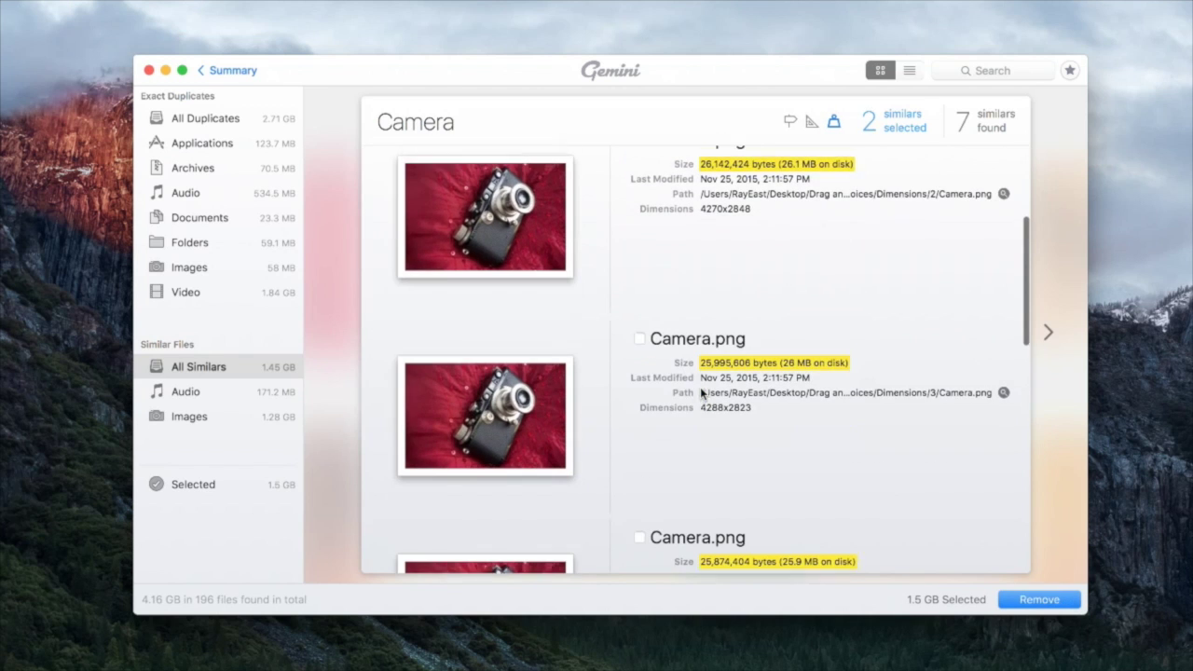
left_click(640, 328)
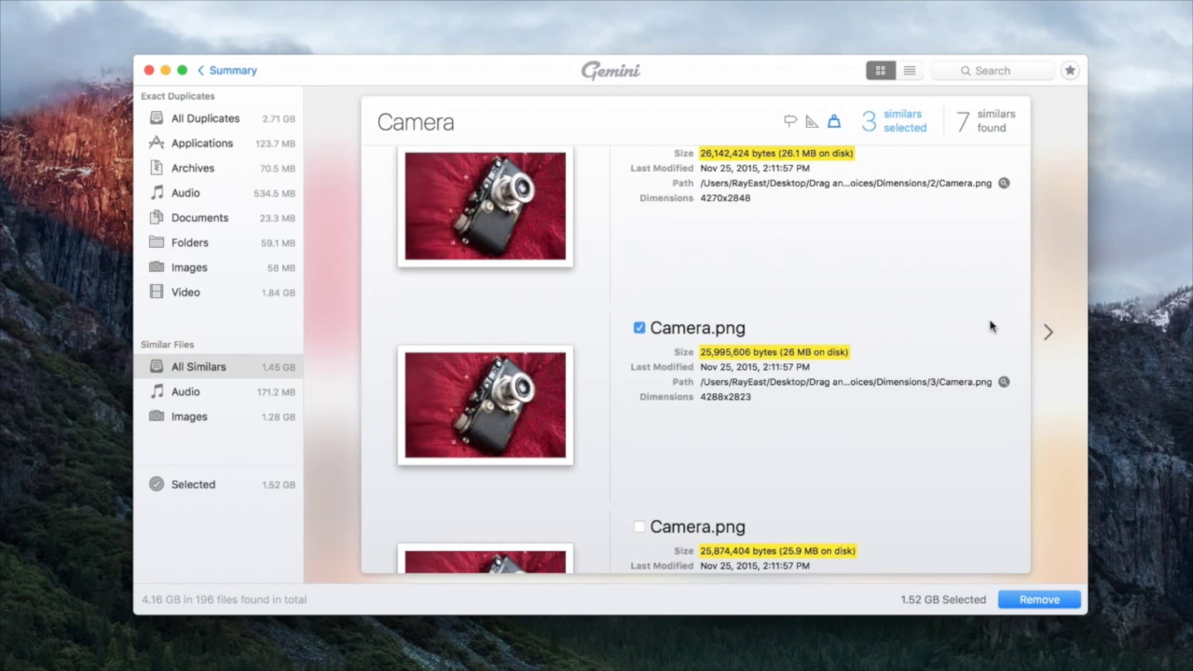
- Mark glasses 1.jpg and glasses 1.png in the glasses 2 group, and accept selecting all images of larger dimensions, for future scans too
key("Right")
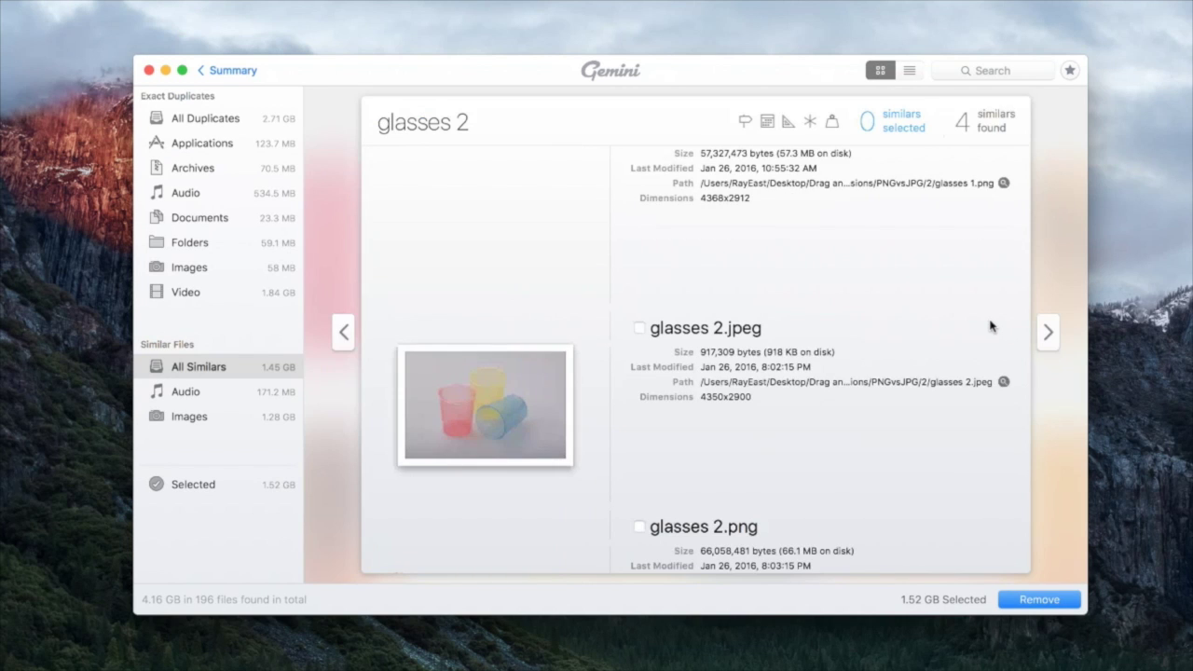
key("Up")
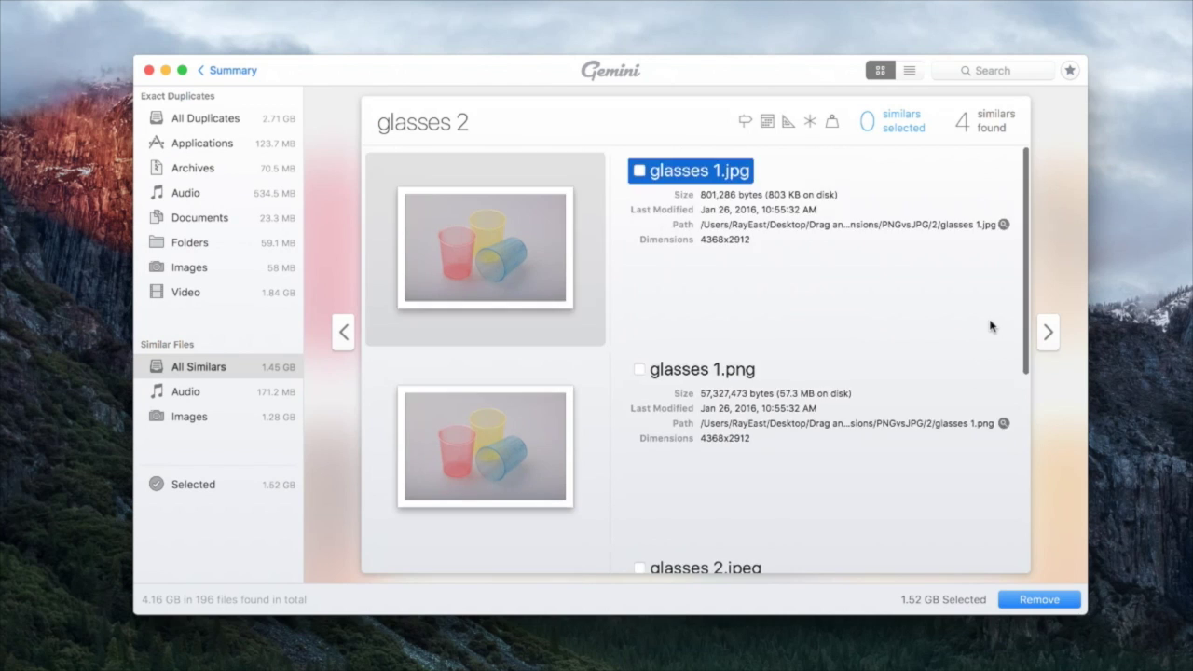
key("space")
left_click(640, 366)
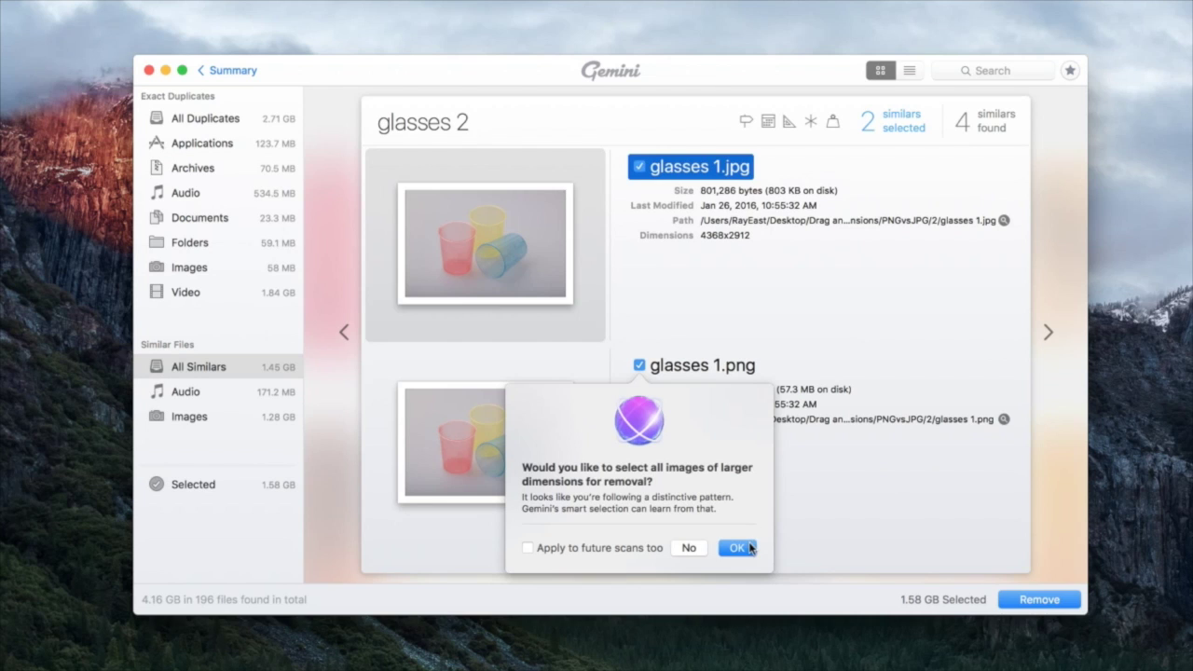
left_click(529, 549)
left_click(735, 546)
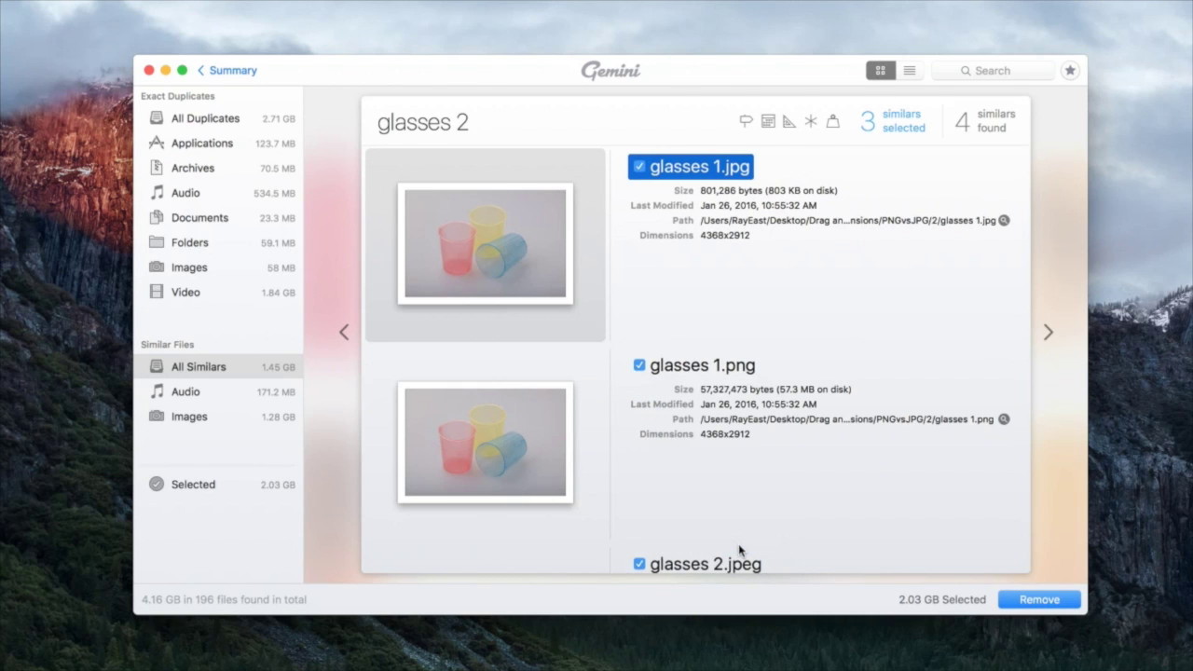
- Return to the list view of all similar files and check how many files are selected in each group
key("Escape")
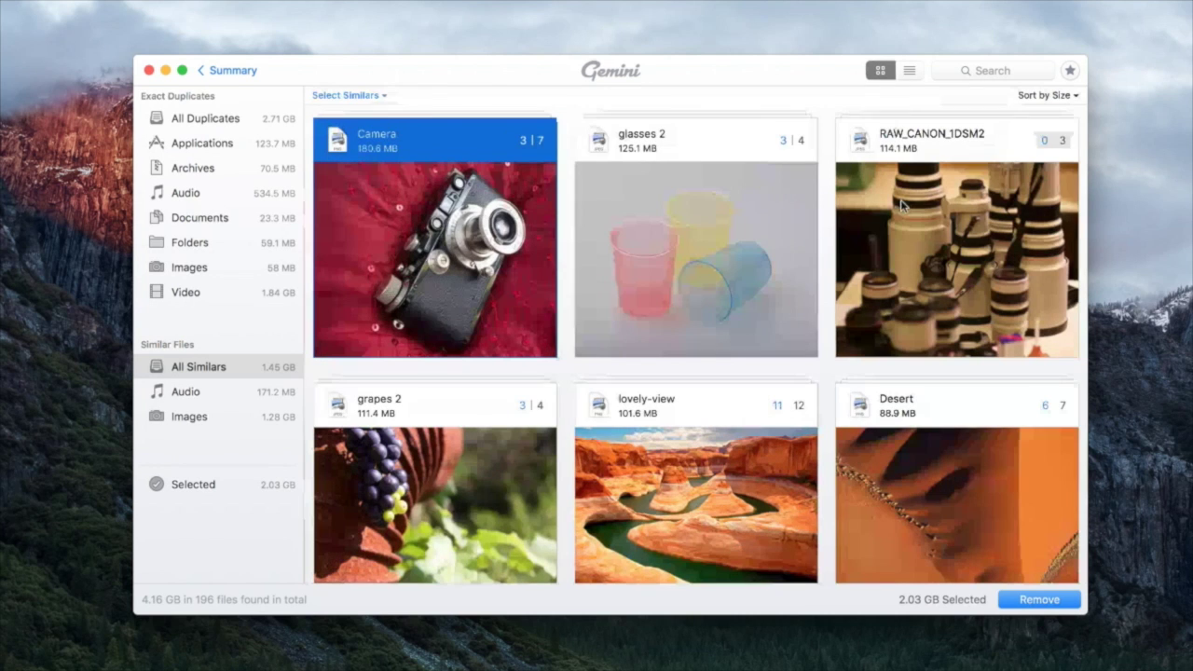
left_click(909, 71)
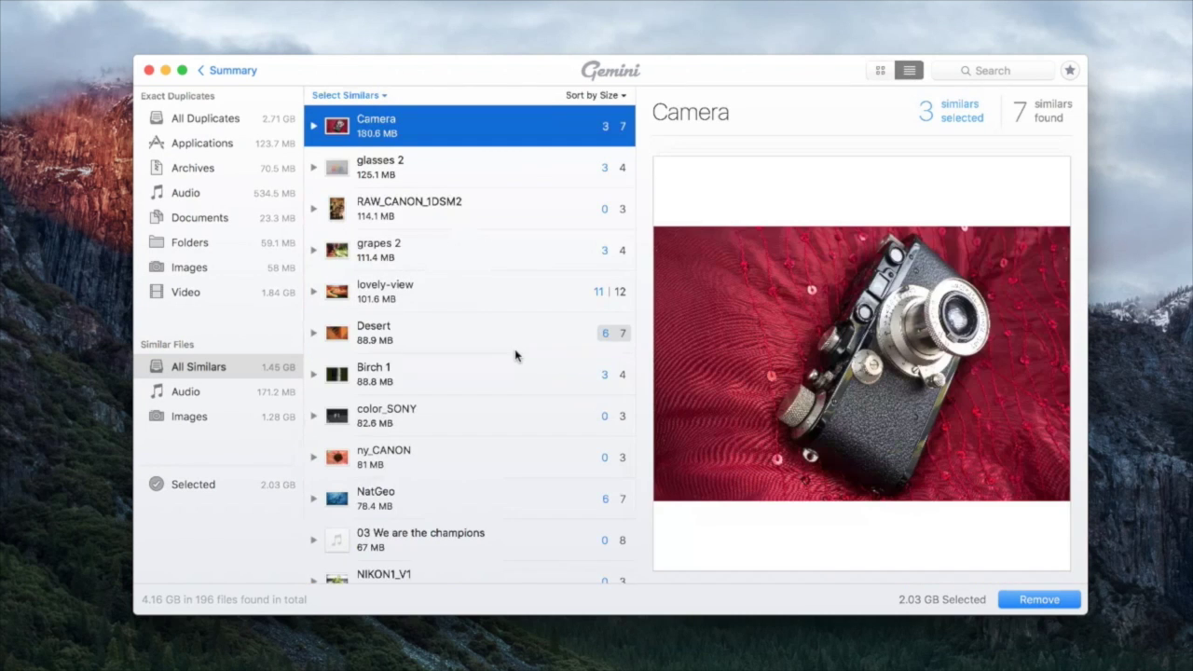
scroll(514, 354, "down", 5)
scroll(516, 355, "down", 2)
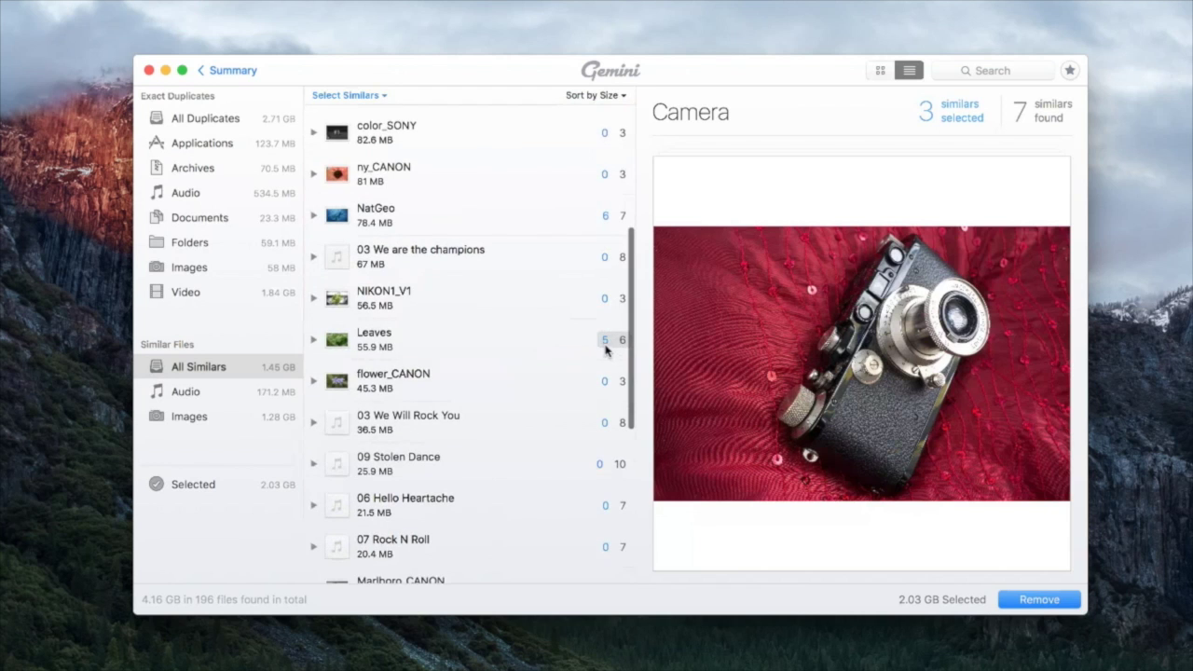
scroll(583, 430, "down", 7)
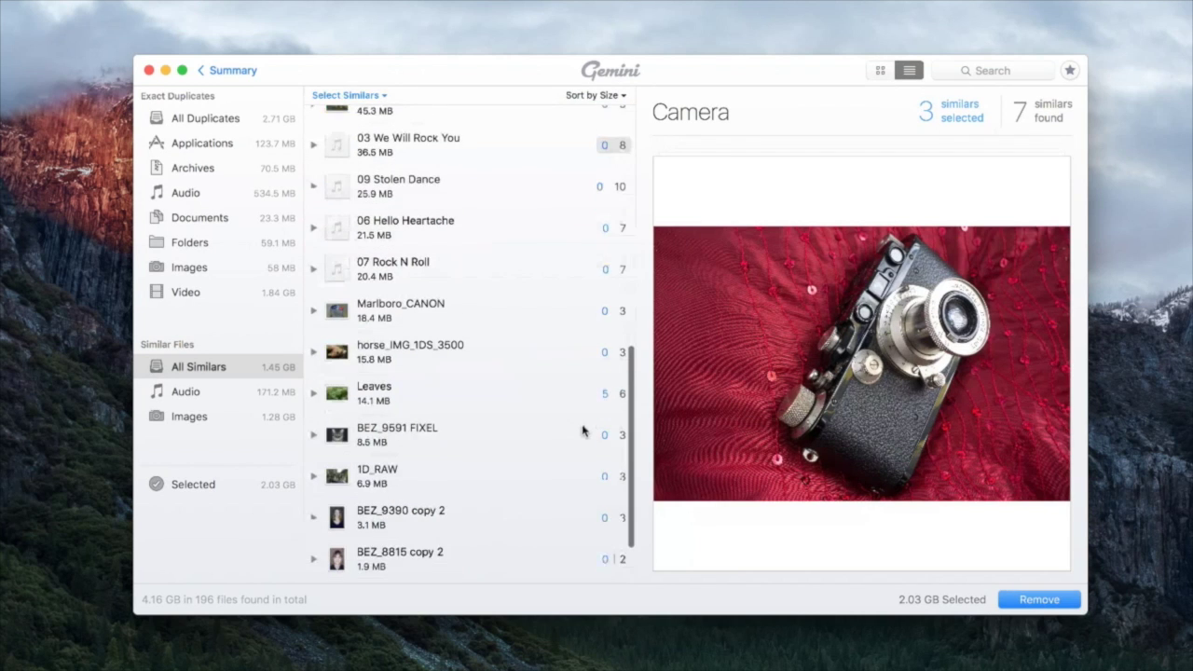
scroll(583, 430, "down", 2)
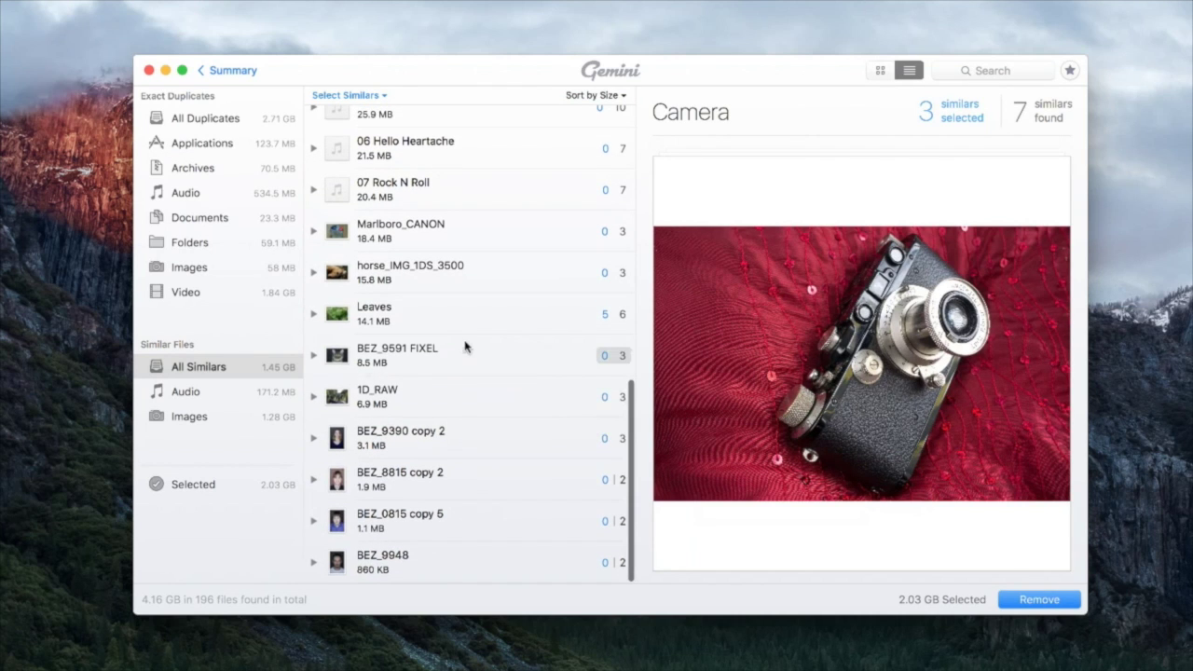
scroll(466, 346, "up", 6)
scroll(467, 346, "up", 5)
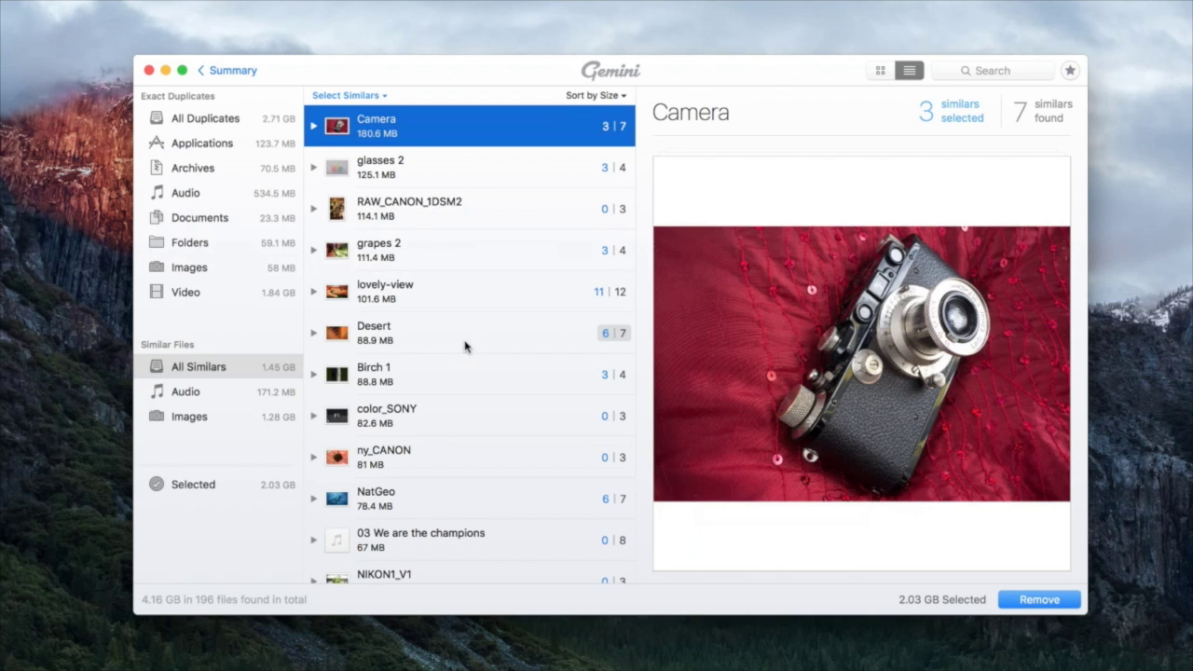
- Inspect the Smart Selection rules in the preferences, toggling "Select all images of larger dimensions" off and back on
key("super+comma")
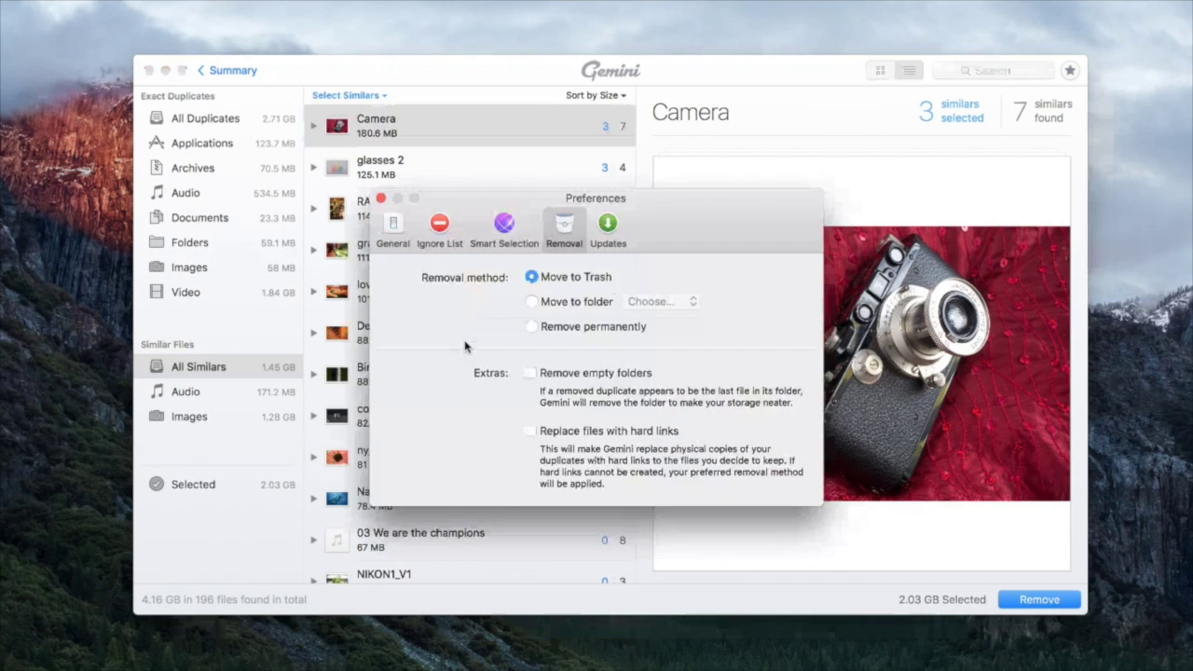
left_click(504, 231)
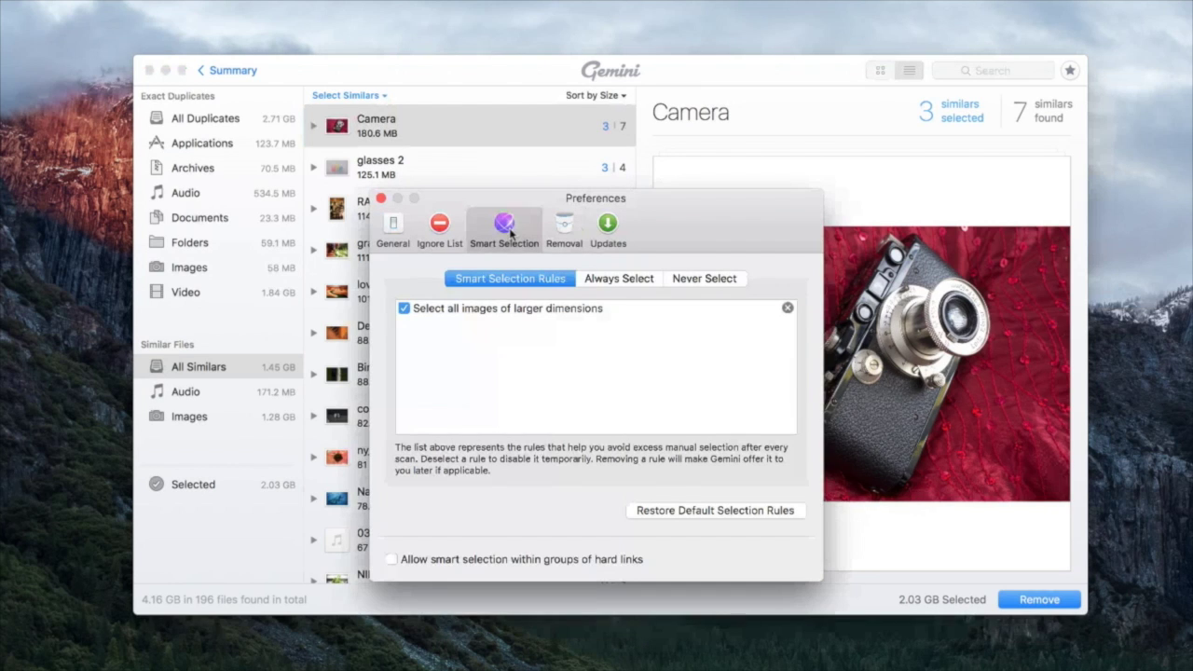
left_click(405, 309)
left_click(404, 309)
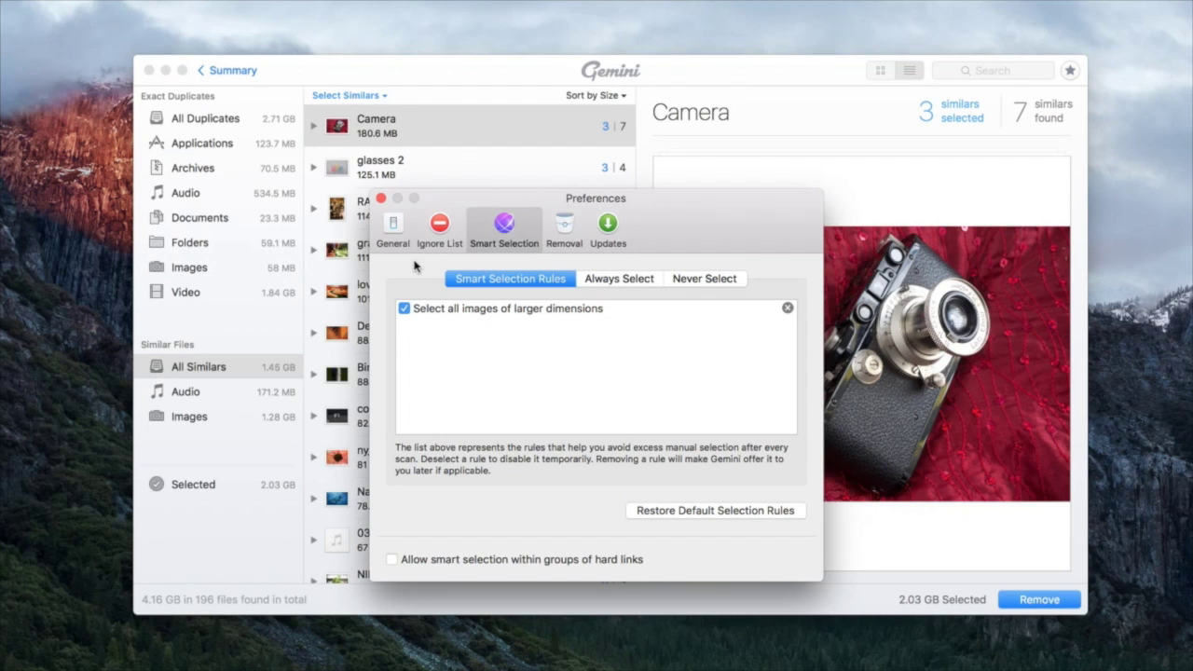
left_click(382, 200)
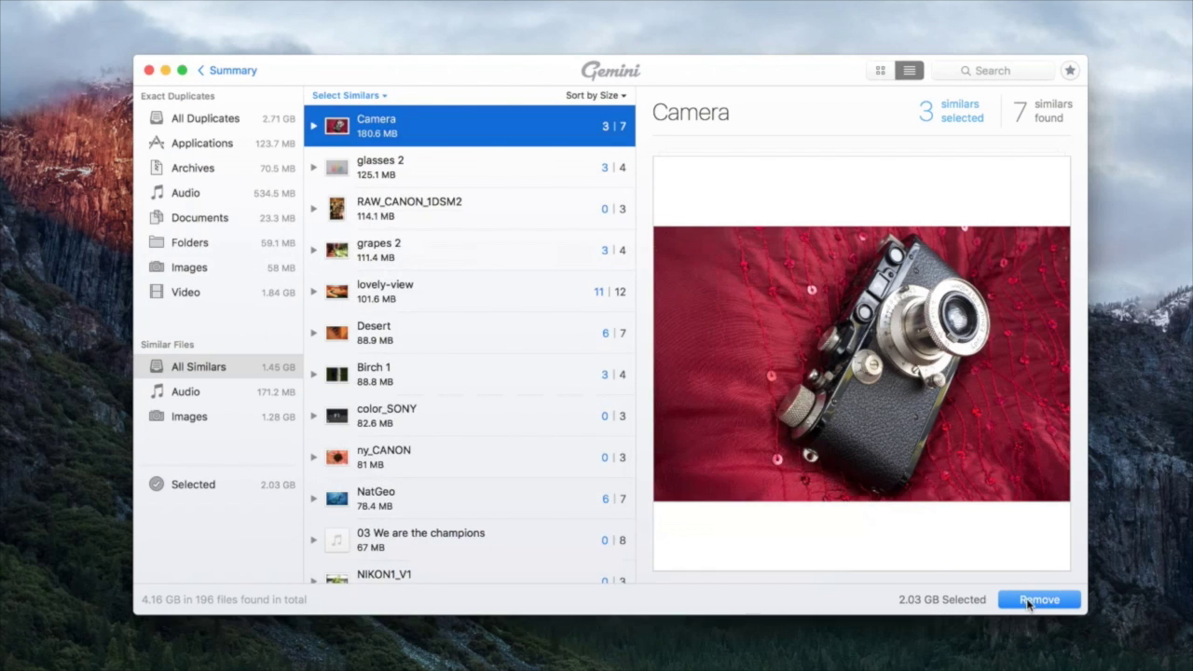
- Remove all the selected duplicate and similar files
left_click(1028, 602)
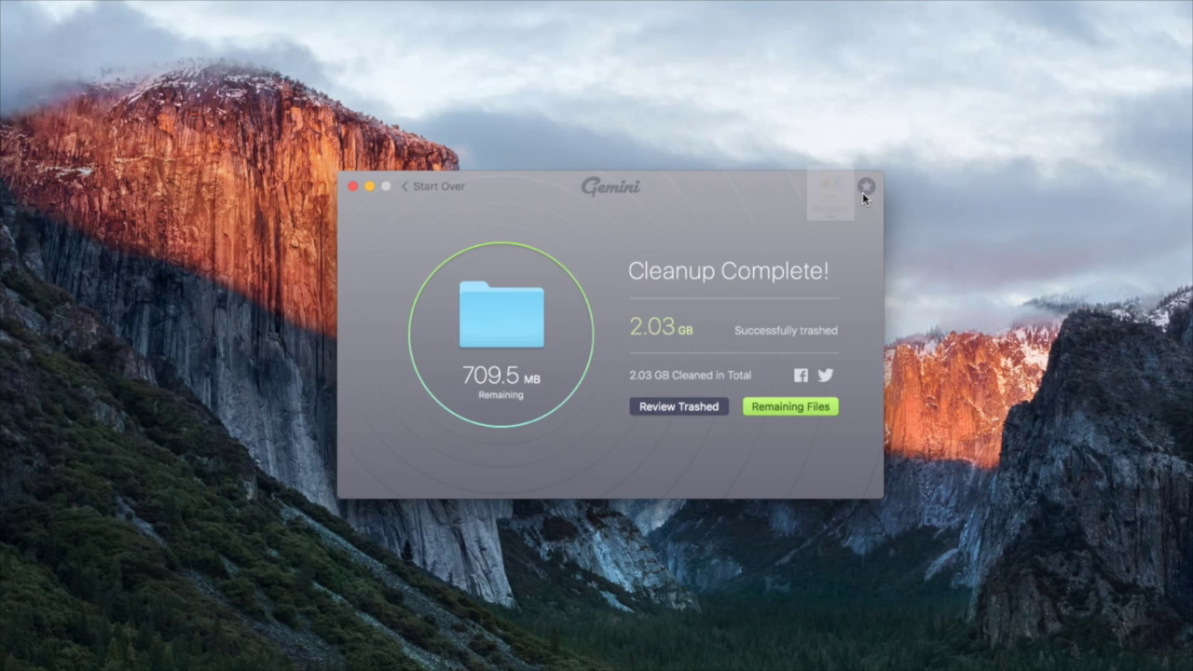
- Open the achievements overview, dismiss its introduction, and look through the ranks and badges
left_click(863, 192)
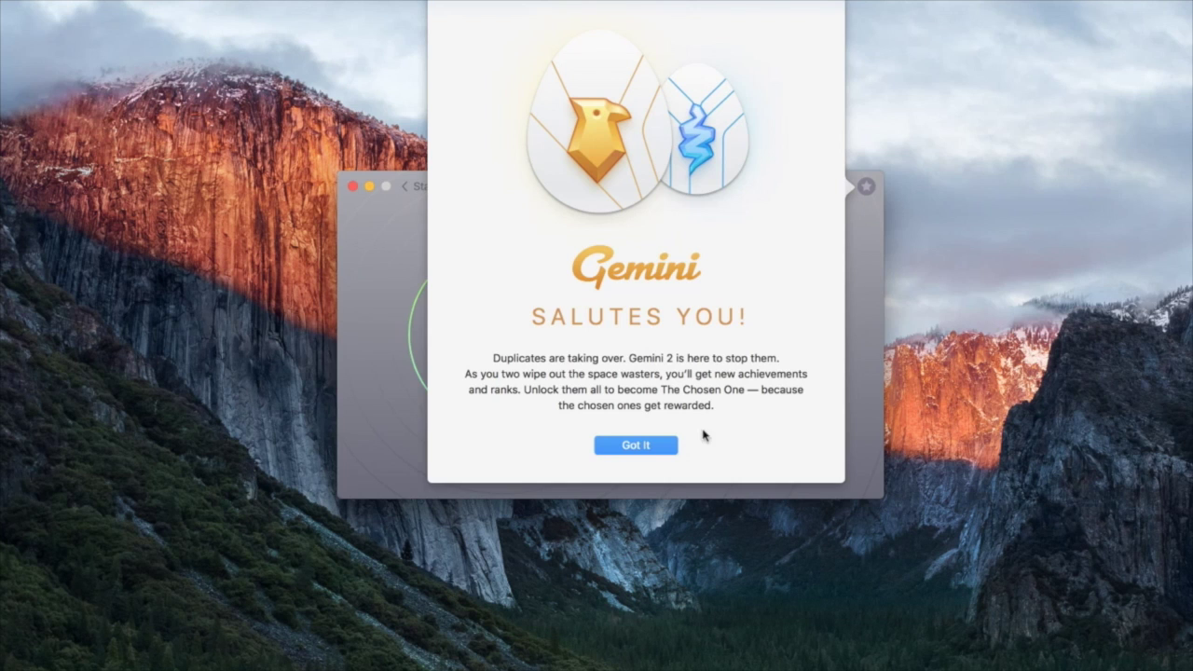
left_click(660, 445)
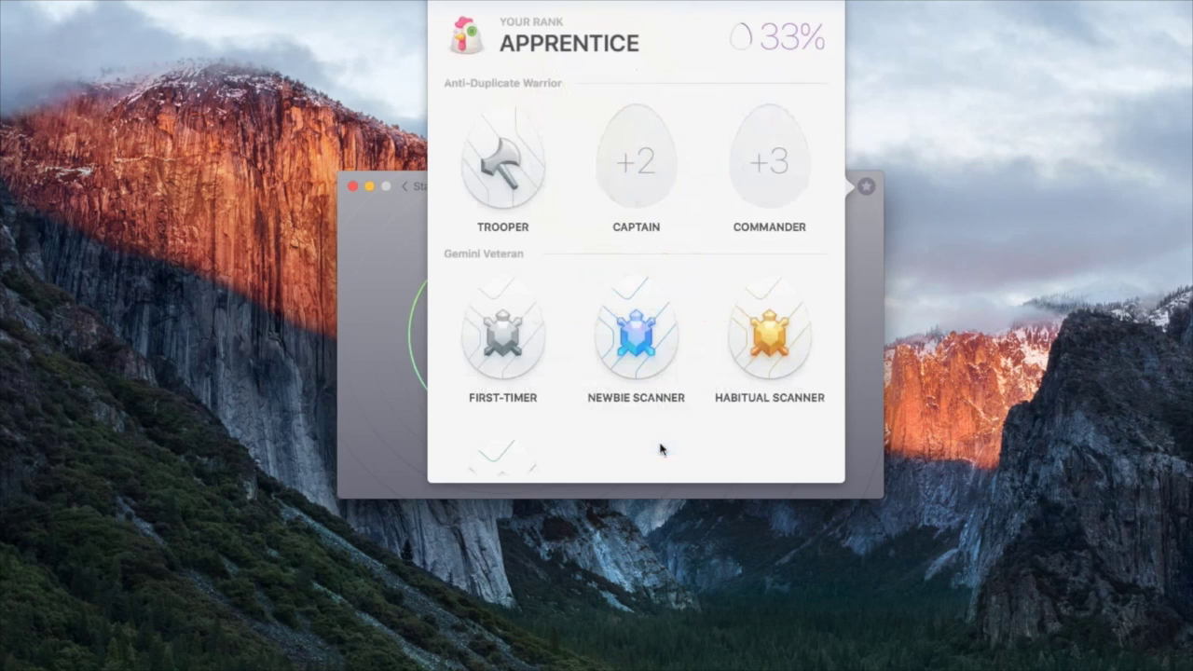
scroll(724, 311, "down", 10)
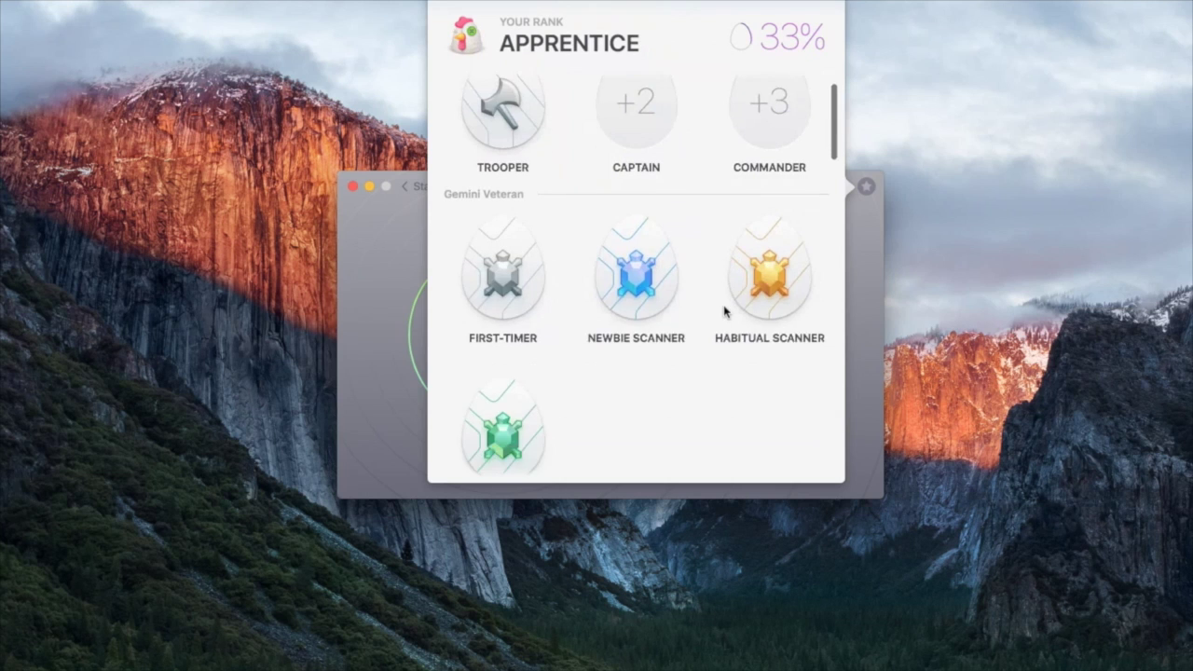
scroll(725, 312, "down", 8)
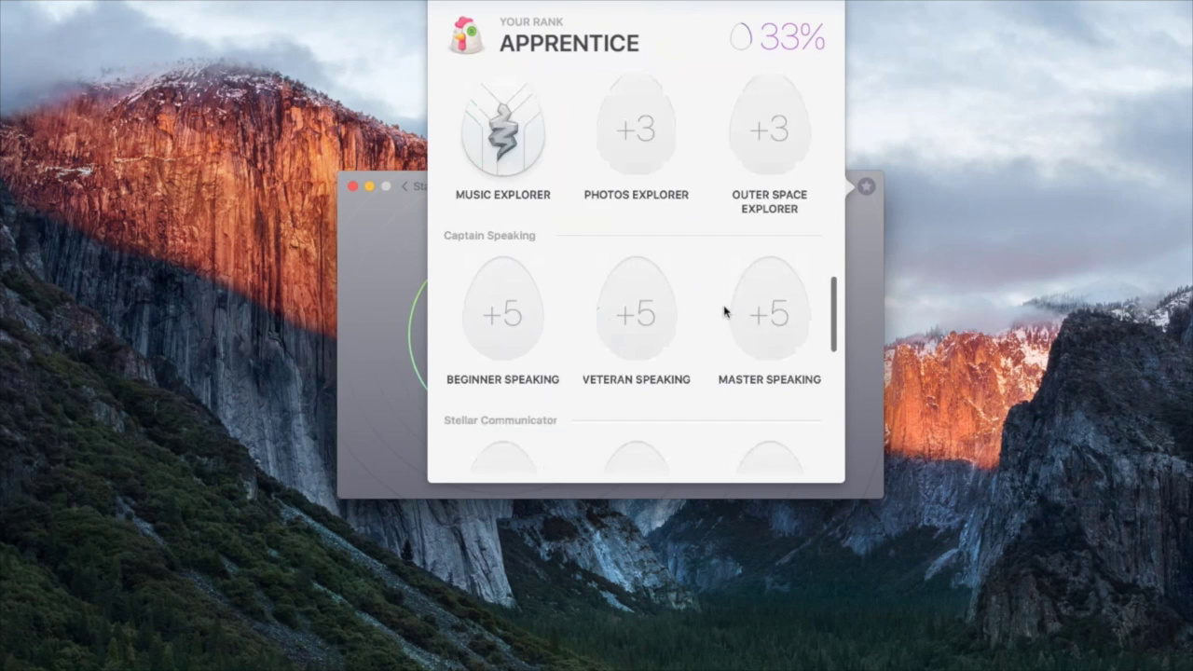
- View the details of the Captain and Expert Scanner badges, and close the achievements overview
scroll(724, 312, "up", 20)
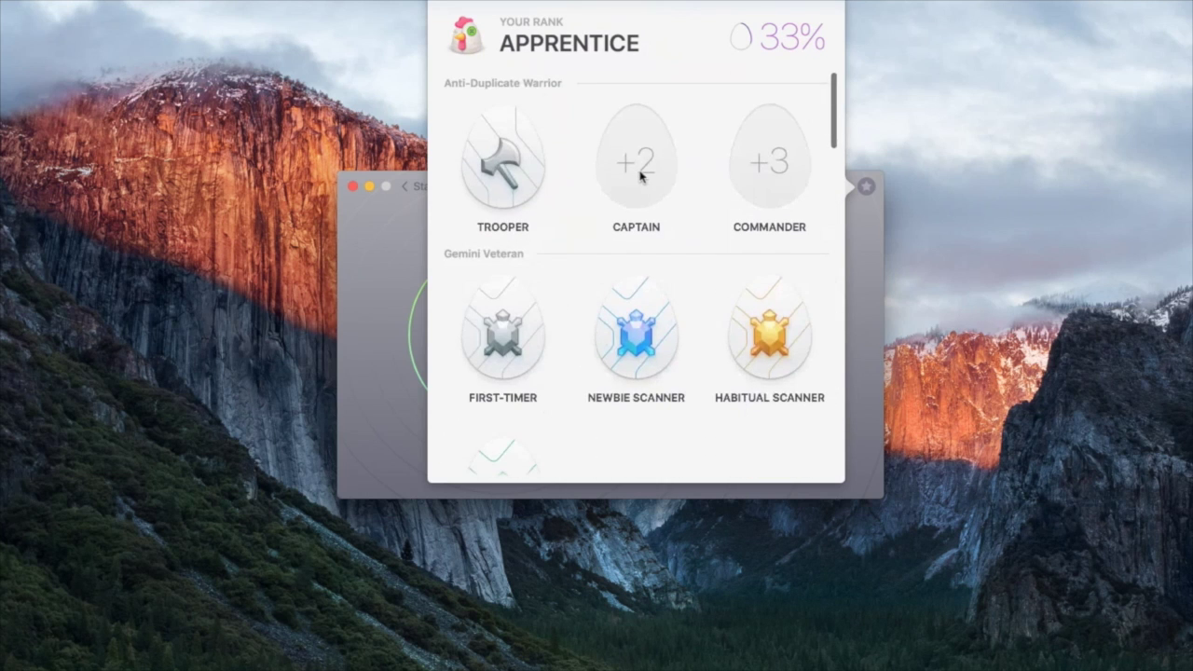
left_click(639, 179)
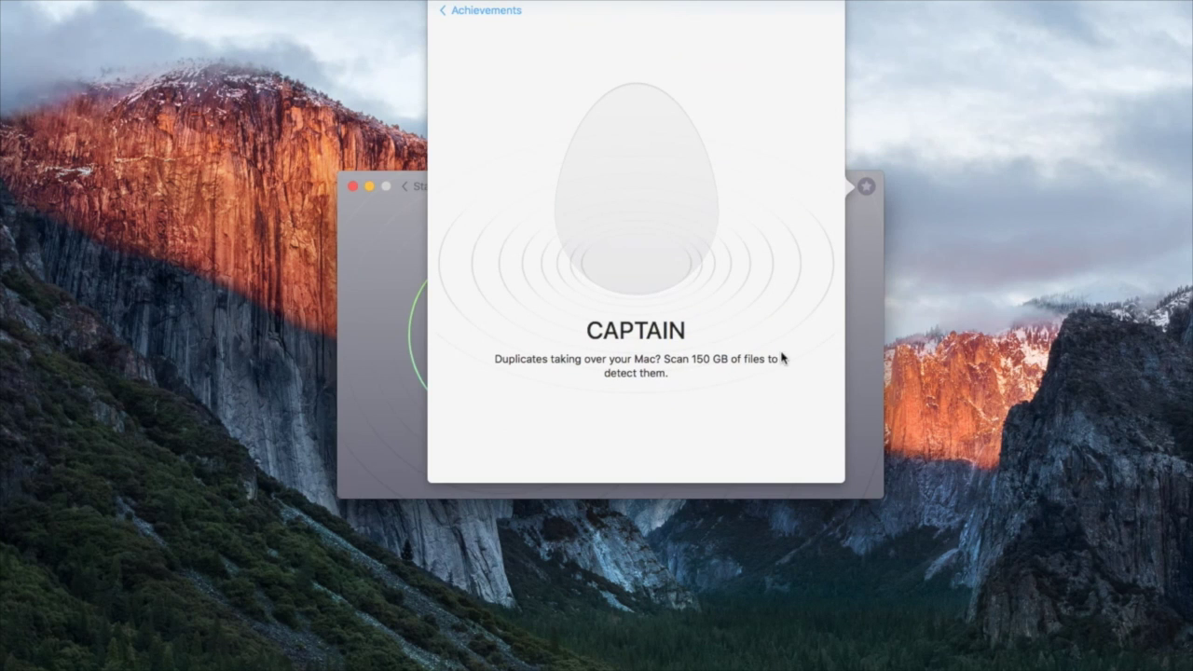
left_click(529, 144)
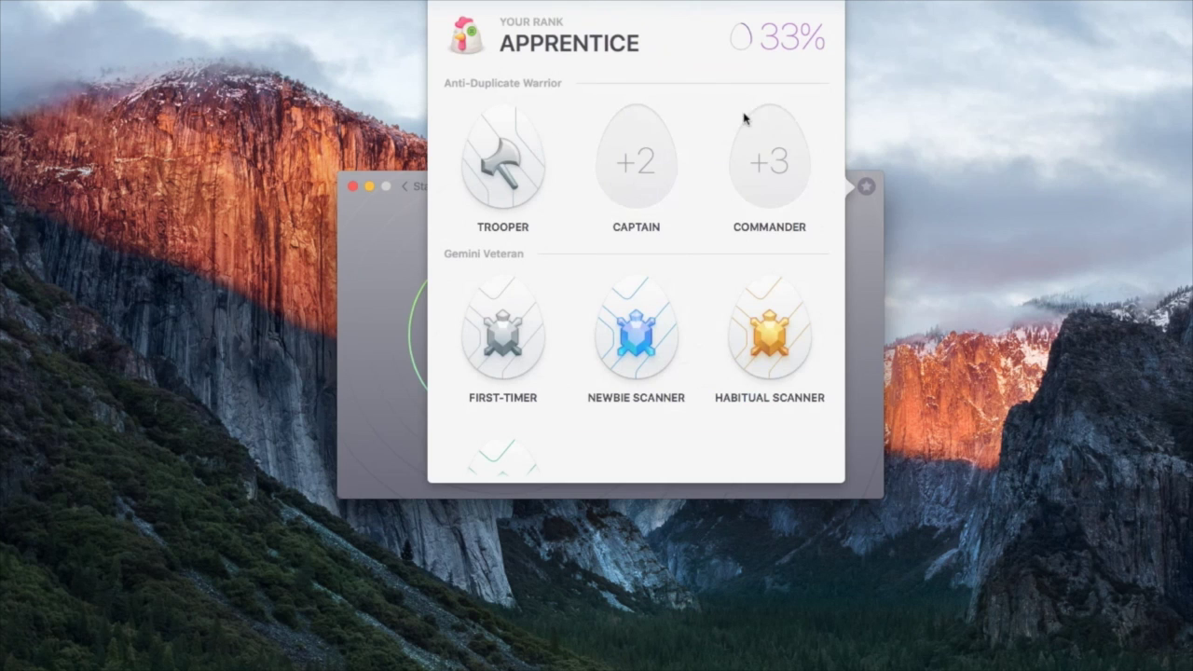
scroll(703, 264, "down", 3)
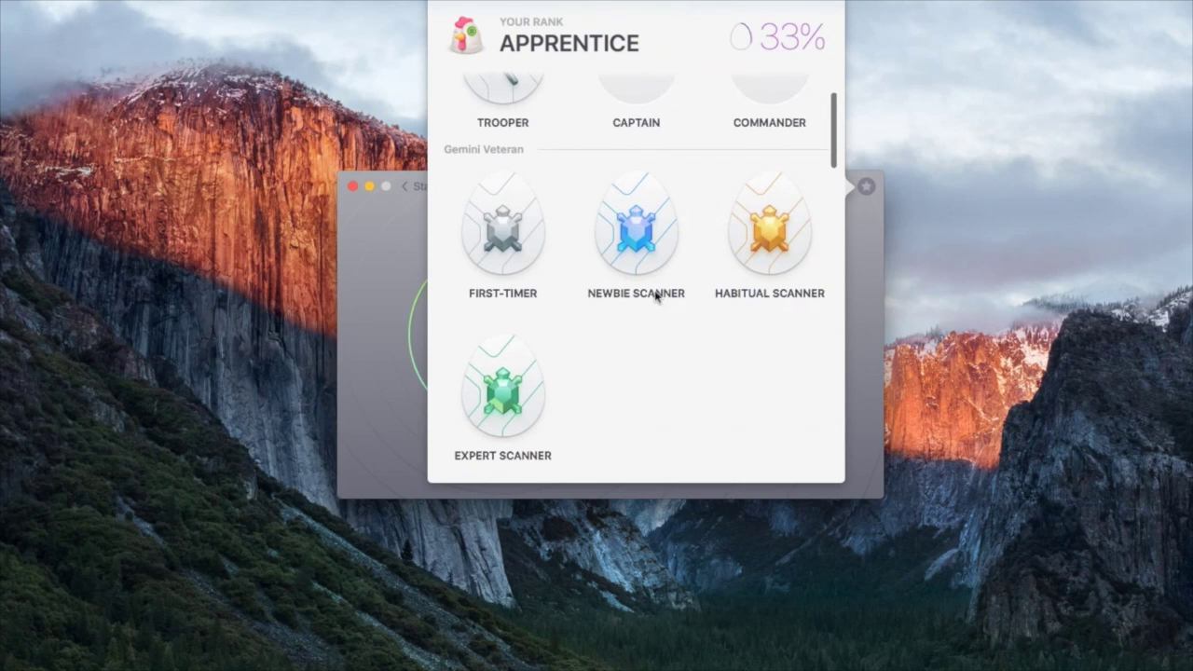
left_click(504, 383)
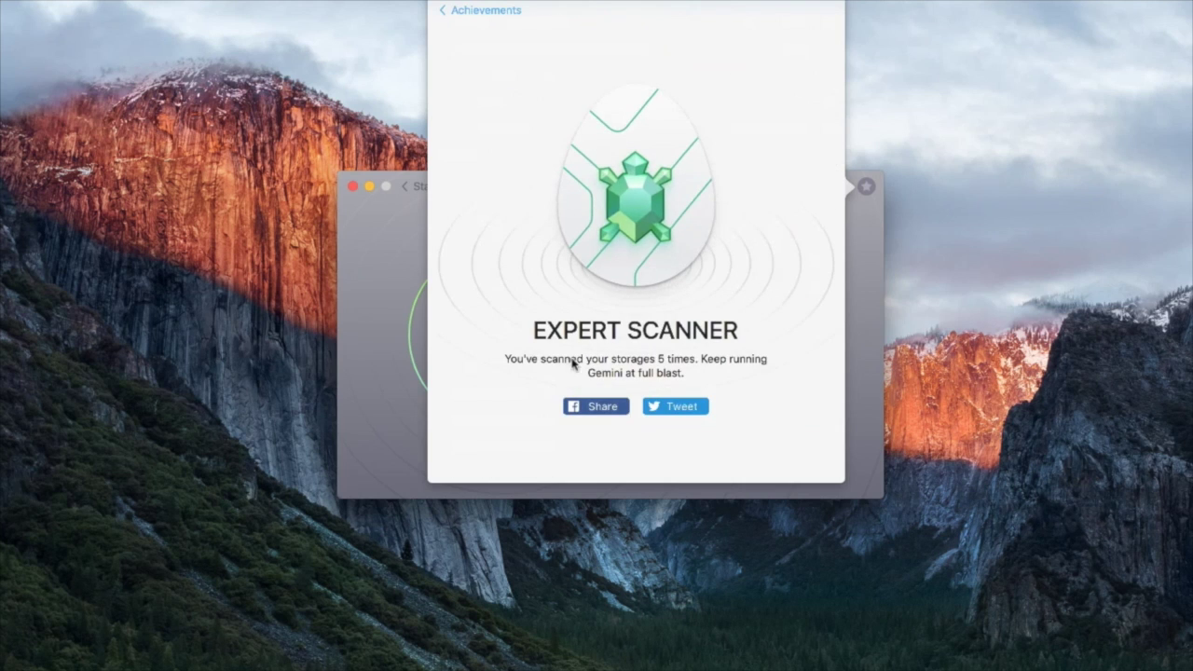
left_click(765, 341)
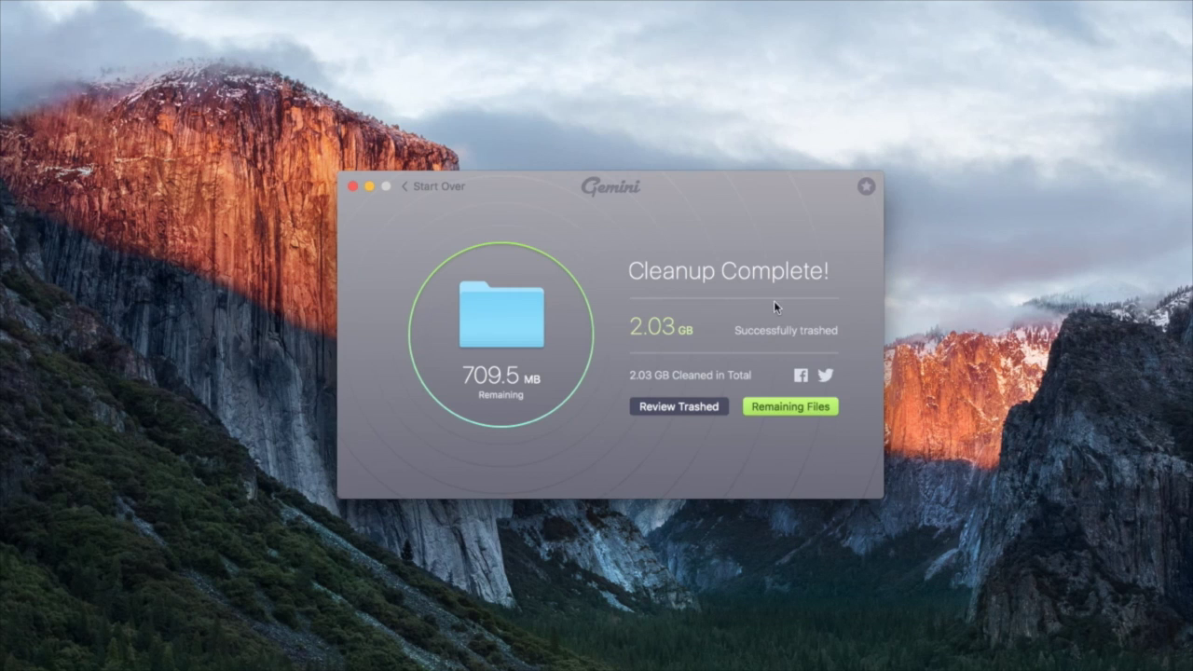
- Review the list of trashed files, previewing "07 Give You What You Like.mp3" and "lovely-view 20-26-04-725.png", and close it without restoring anything
left_click(682, 407)
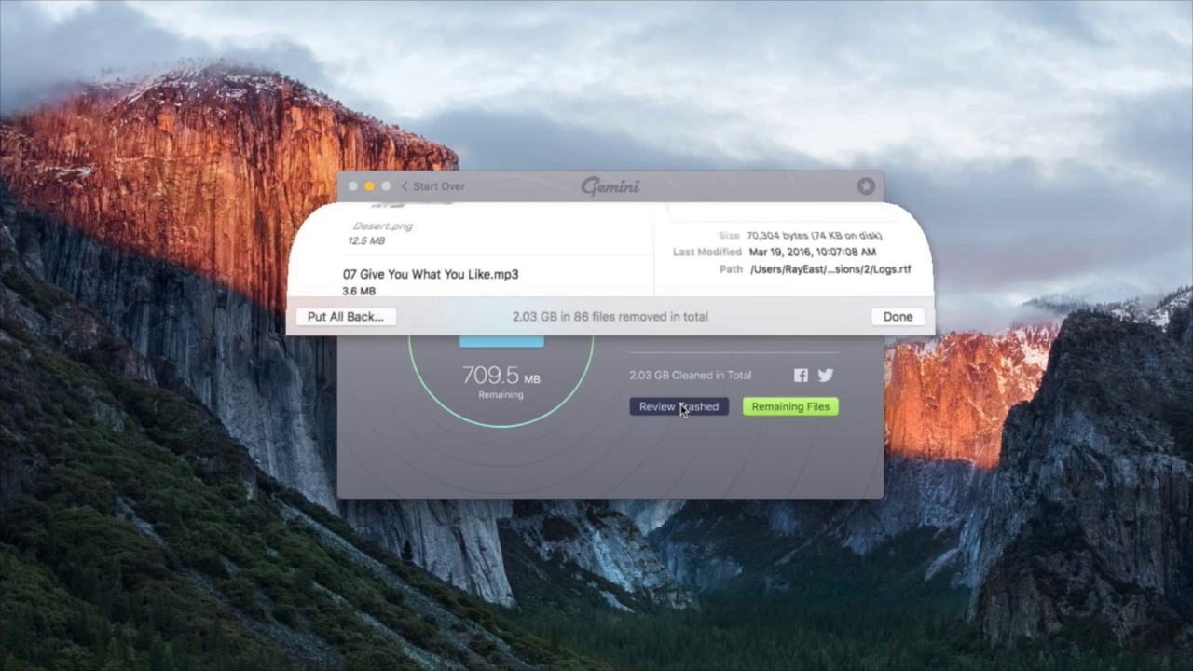
mouse_move(591, 432)
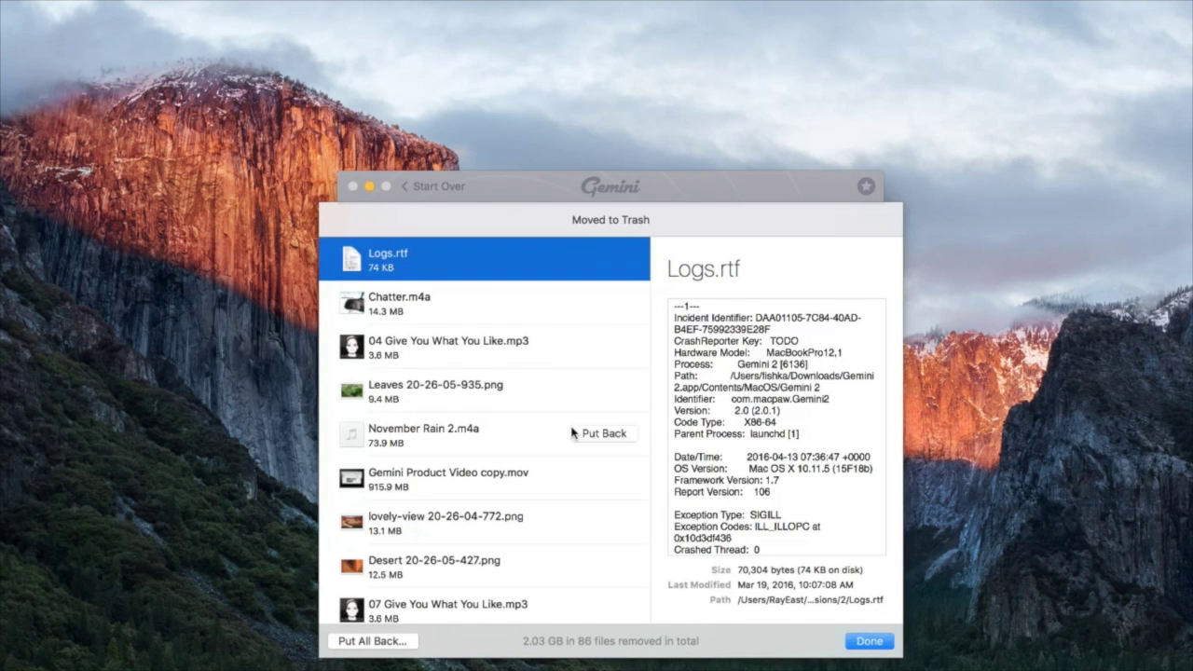
scroll(571, 430, "down", 15)
scroll(572, 432, "up", 15)
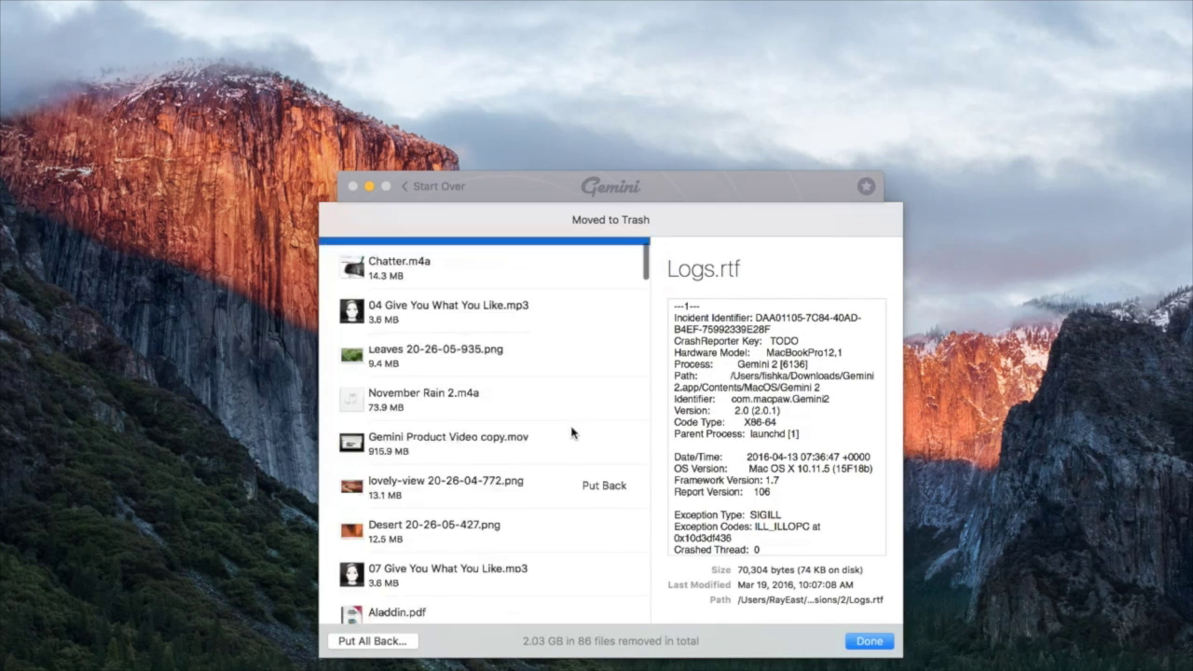
scroll(572, 431, "up", 2)
mouse_move(496, 299)
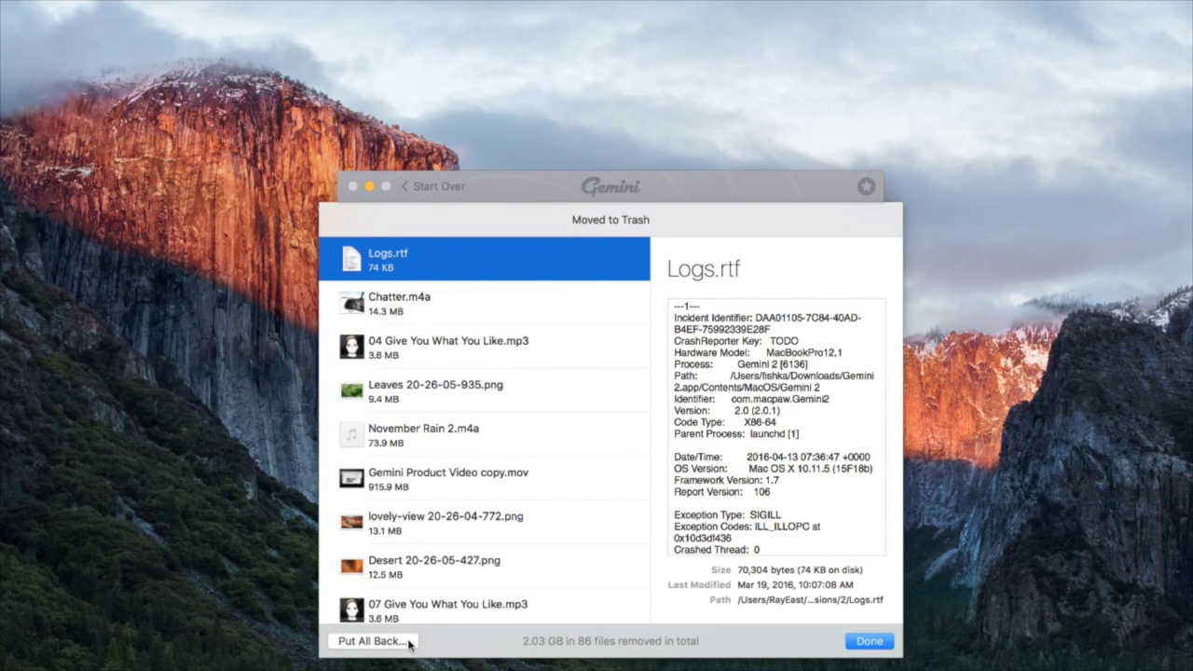
scroll(506, 493, "down", 6)
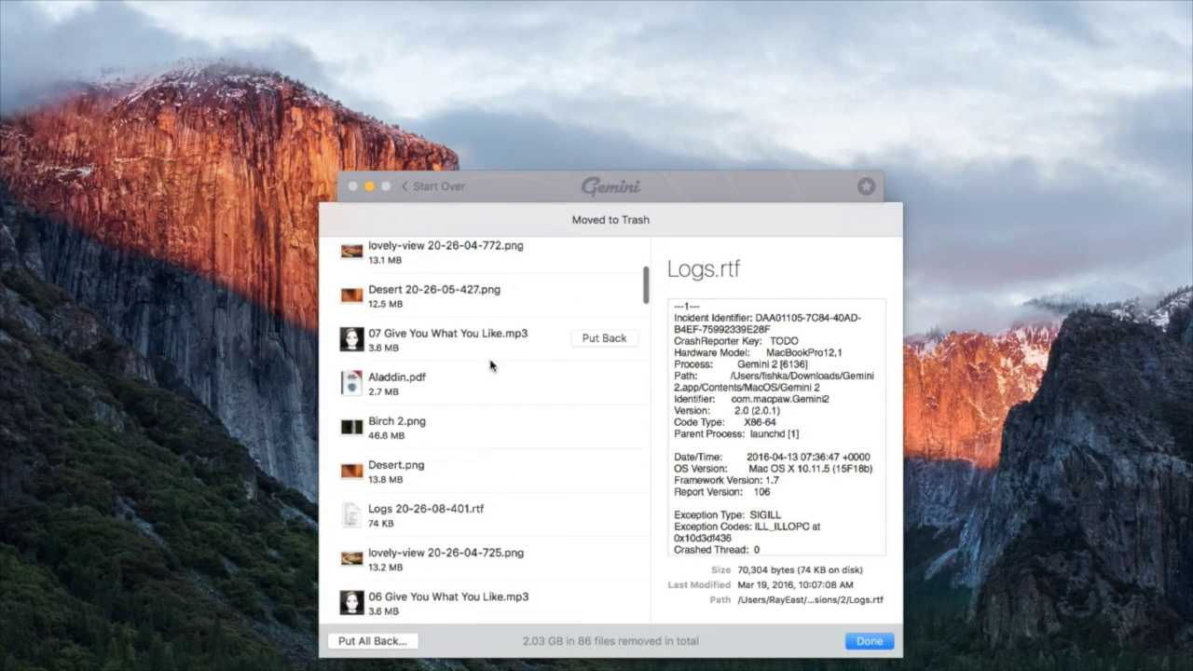
left_click(492, 361)
scroll(492, 365, "down", 3)
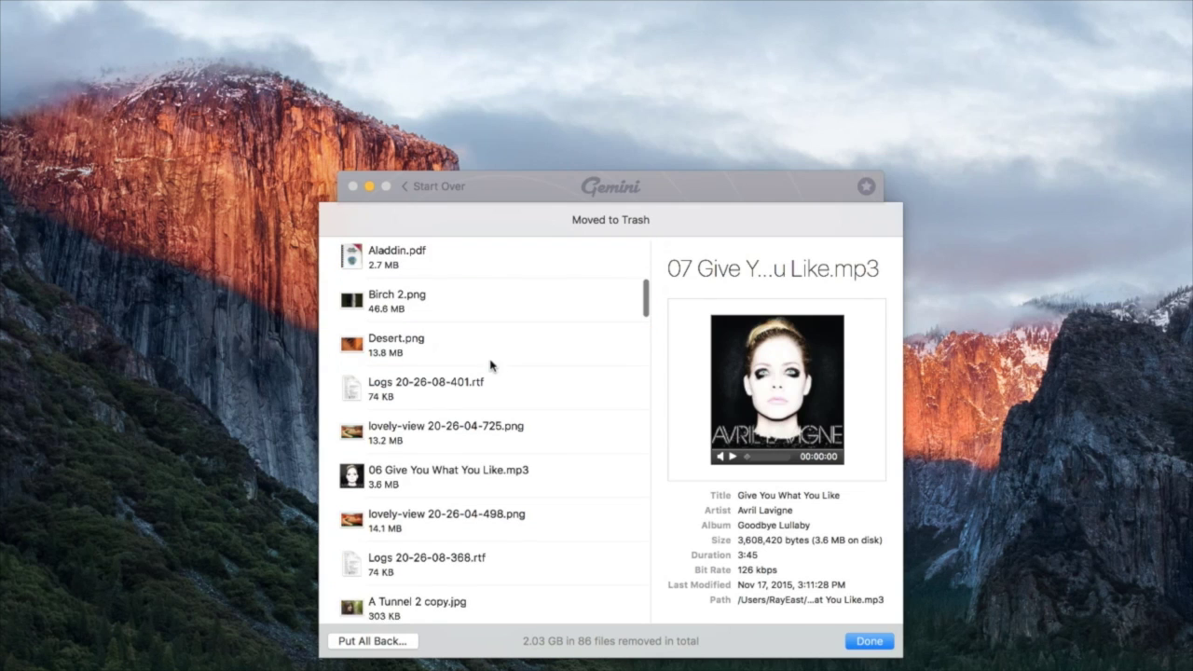
left_click(491, 427)
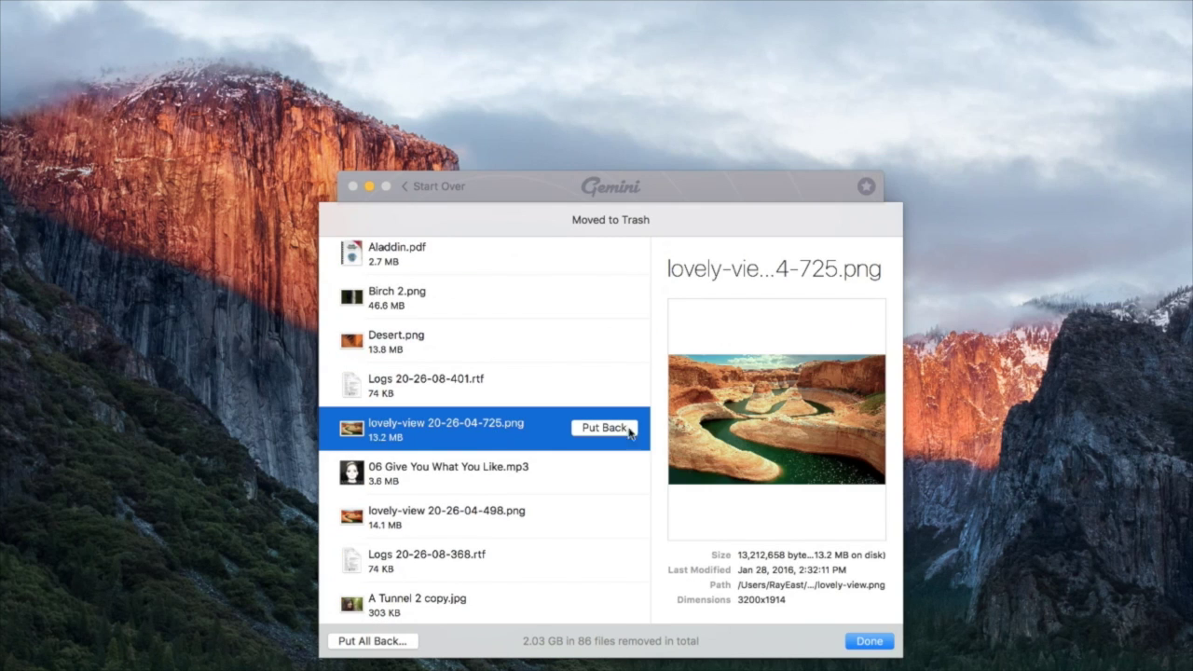
left_click(878, 642)
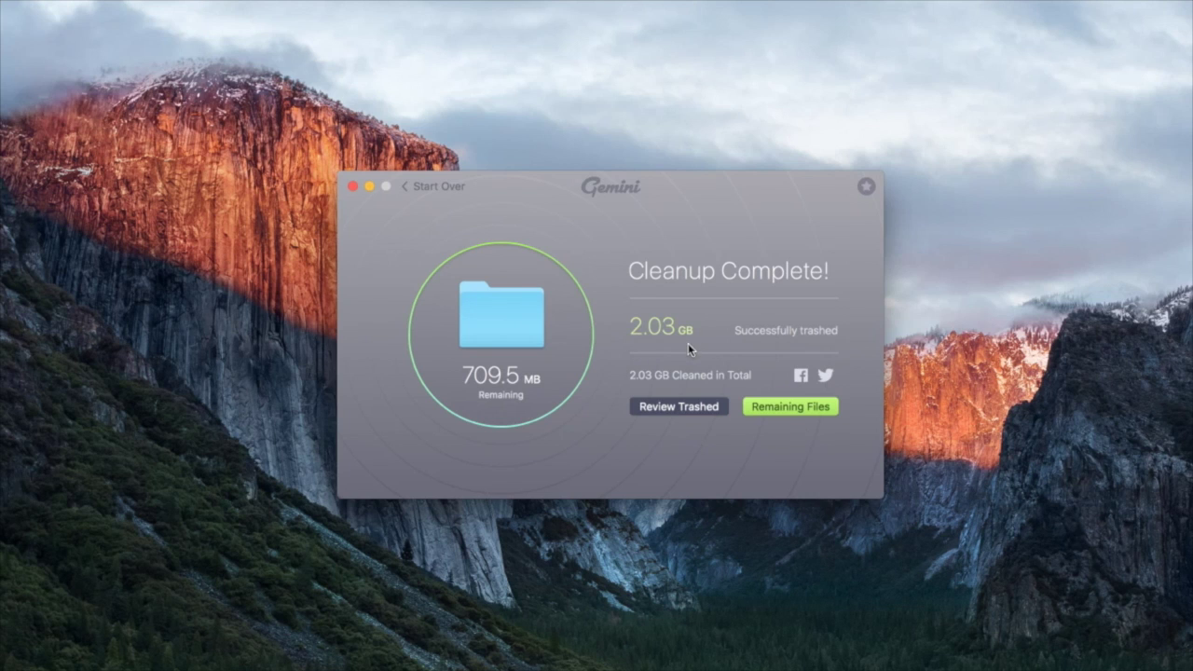
- Show the remaining similar files and inspect the files in the RAW_CANON_1DSM2 group, leaving the group collapsed
left_click(773, 408)
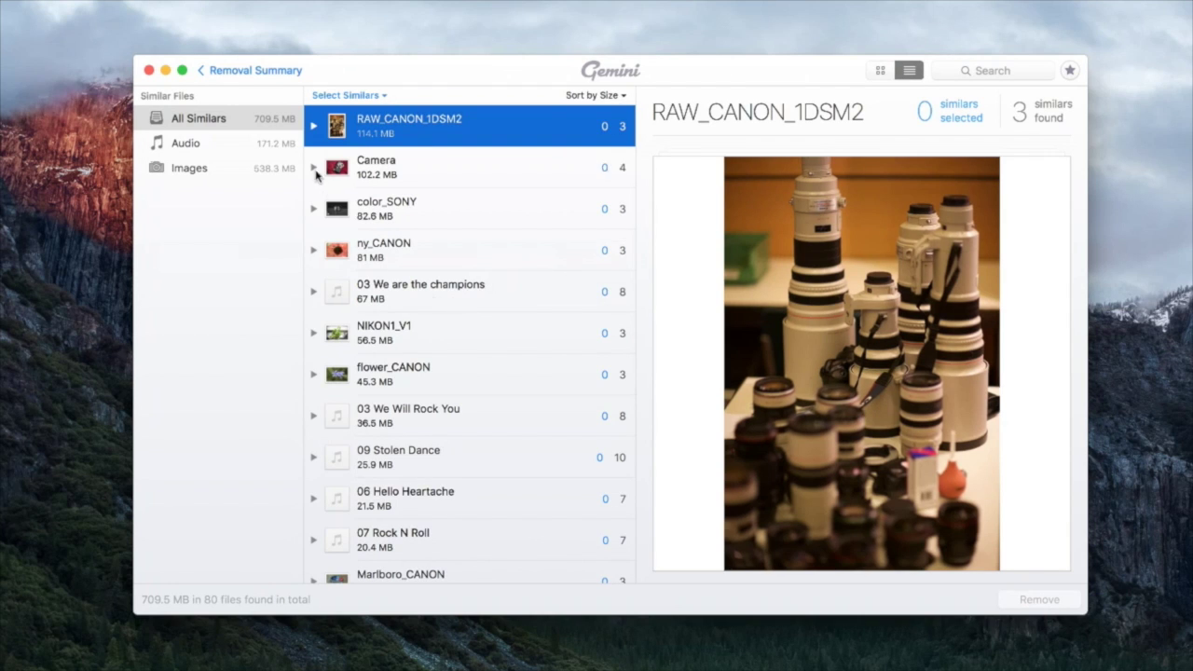
left_click(314, 127)
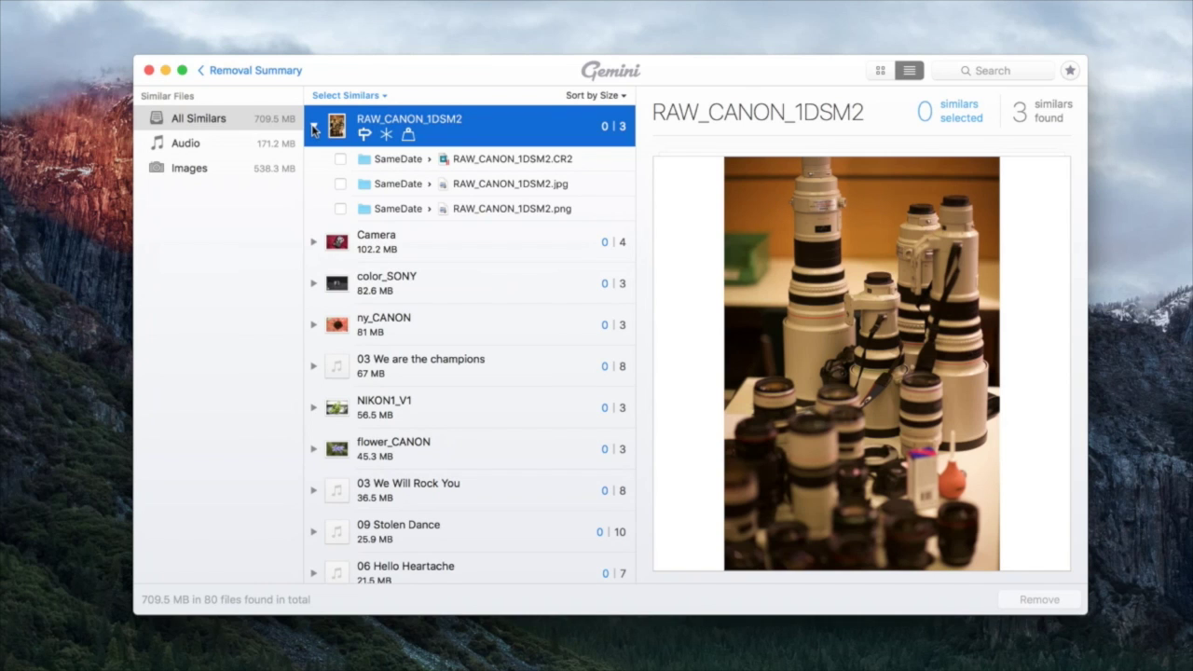
left_click(314, 128)
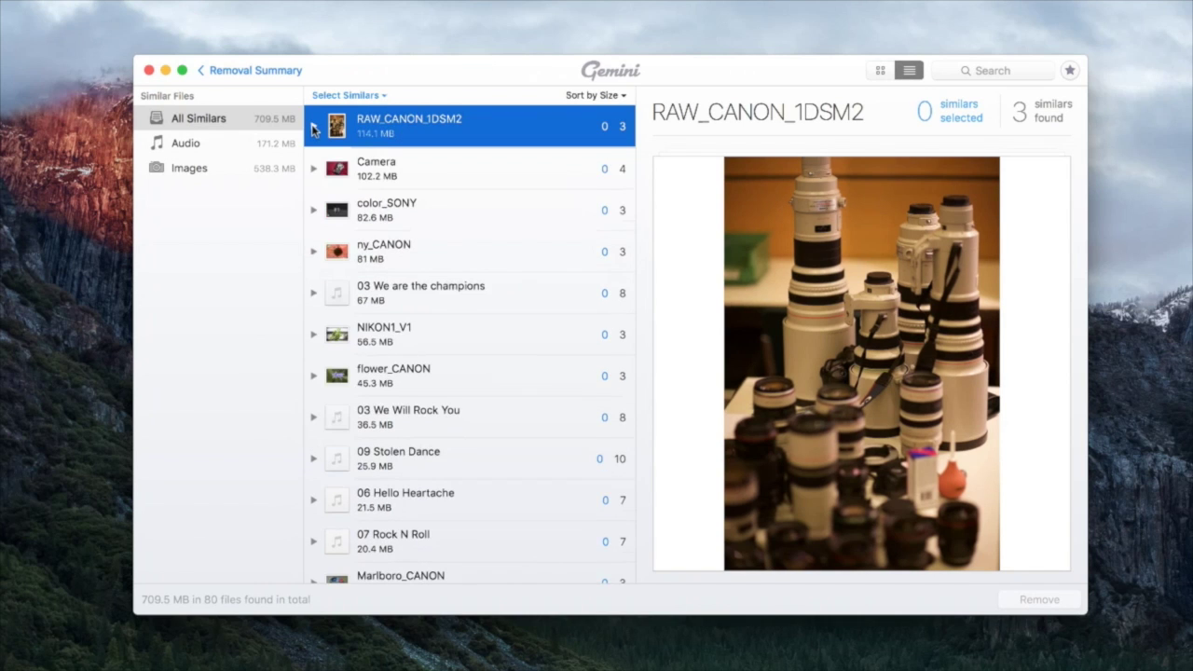
- Check the rank and the first badges in the achievements overview again, and close it
left_click(1071, 73)
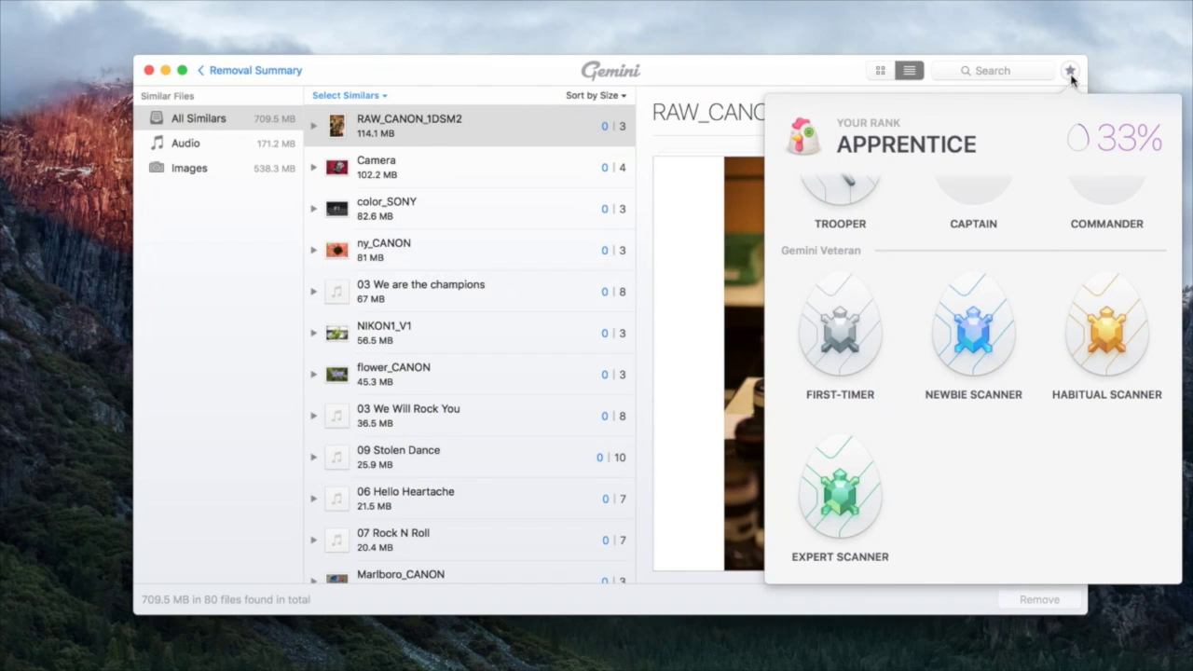
scroll(1029, 224, "up", 5)
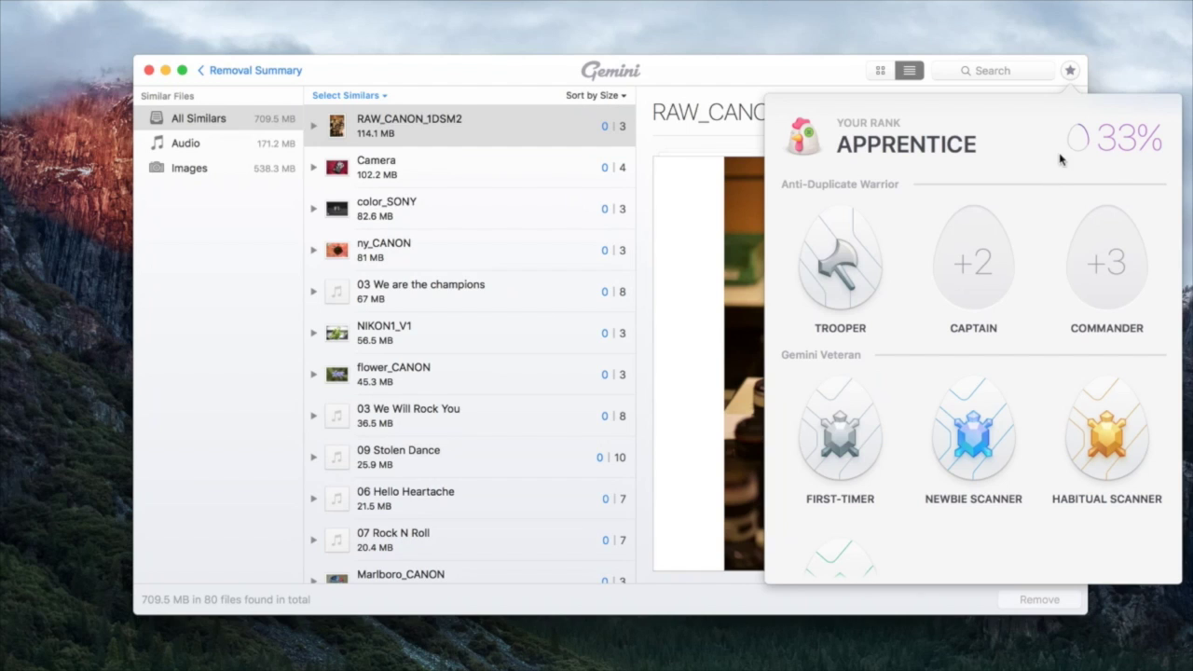
left_click(1071, 75)
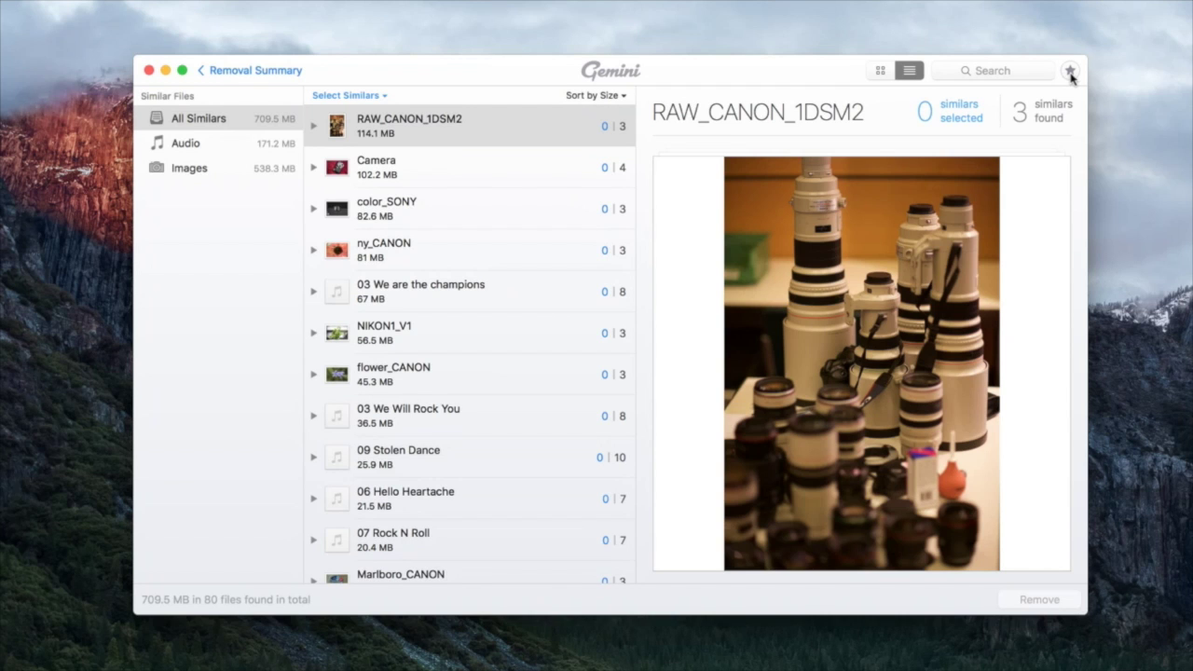
left_click(1070, 72)
left_click(1070, 72)
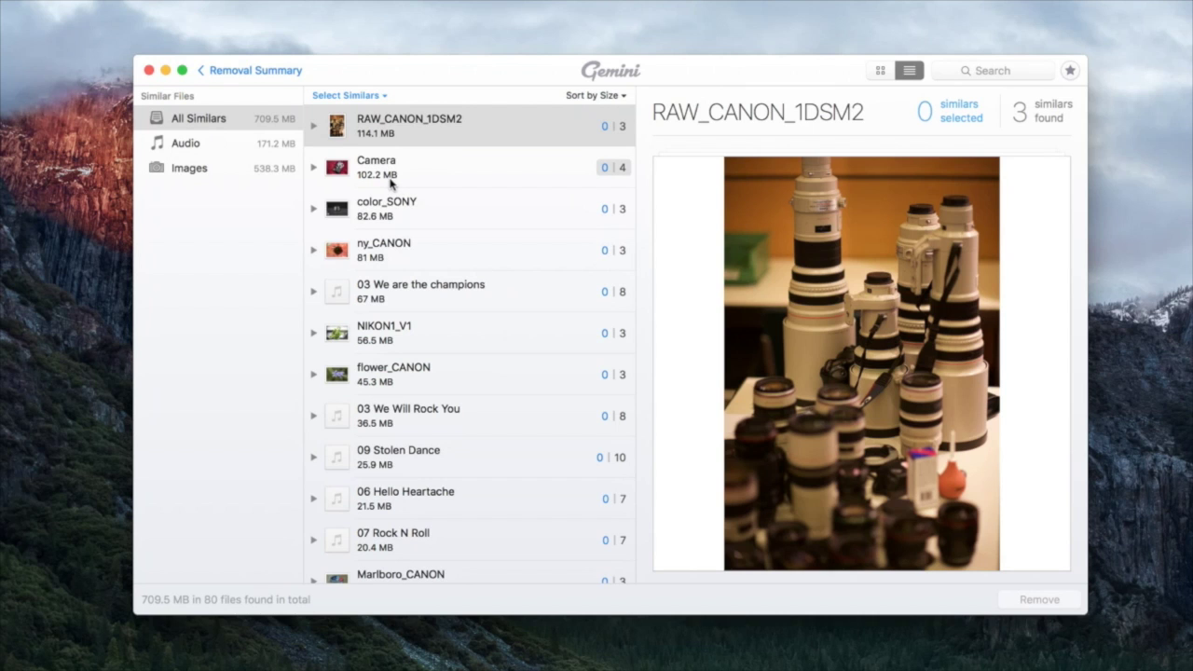
- Compare the files in the Camera group by image dimensions, and collapse the group
left_click(314, 170)
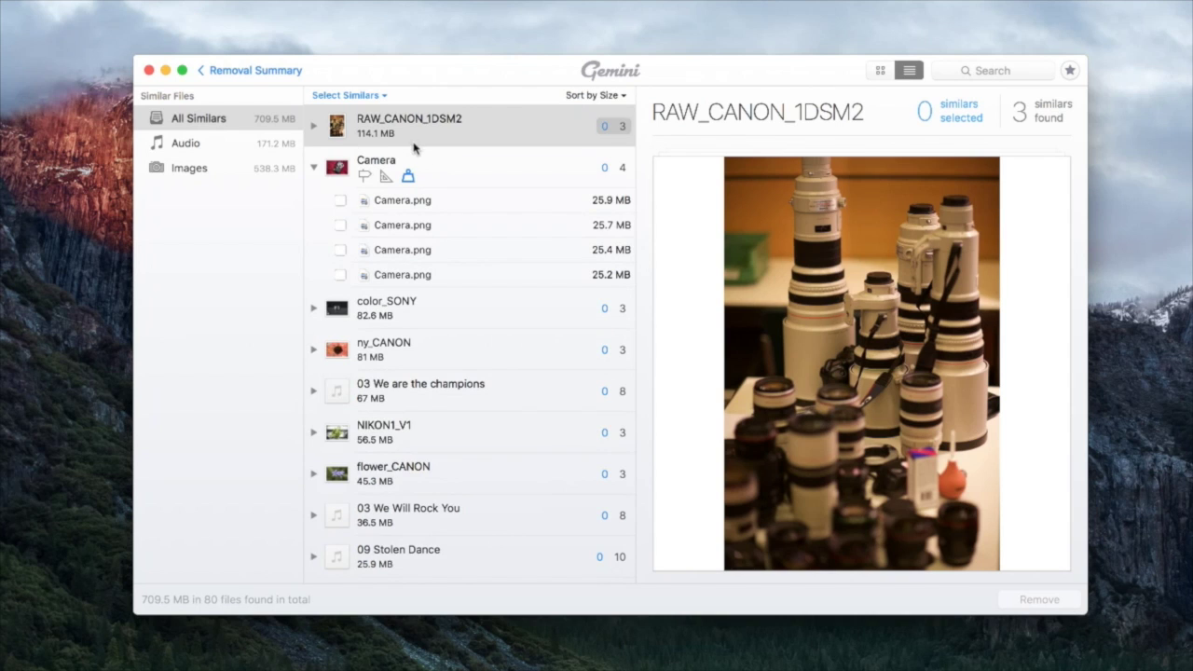
left_click(385, 178)
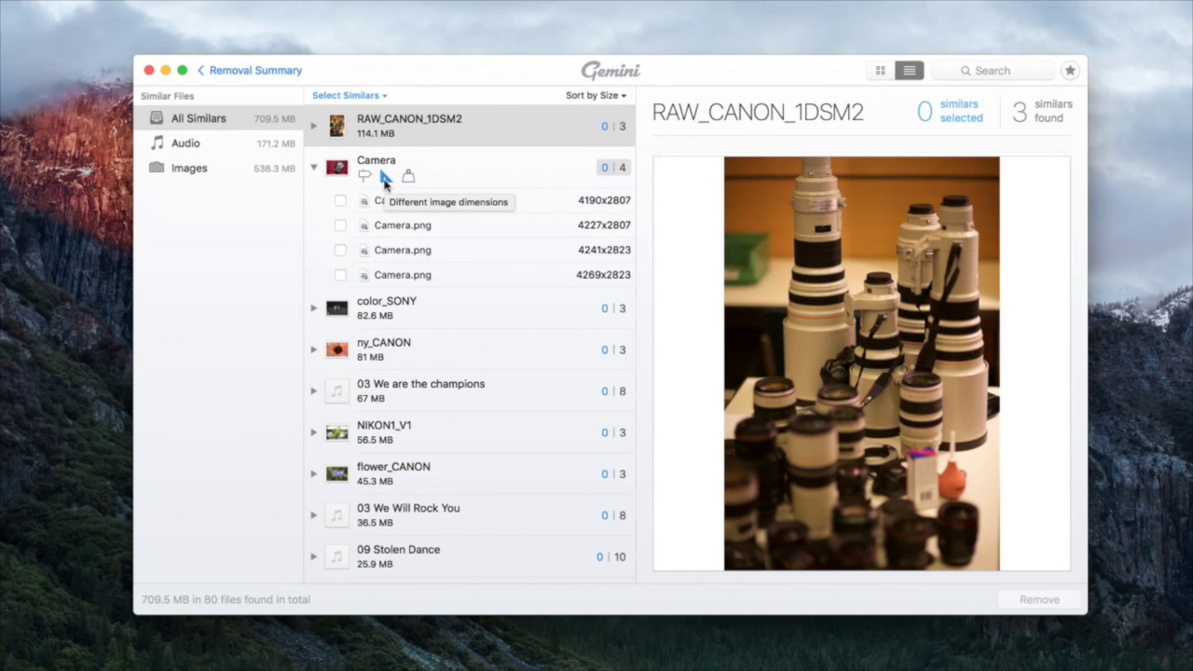
left_click(315, 169)
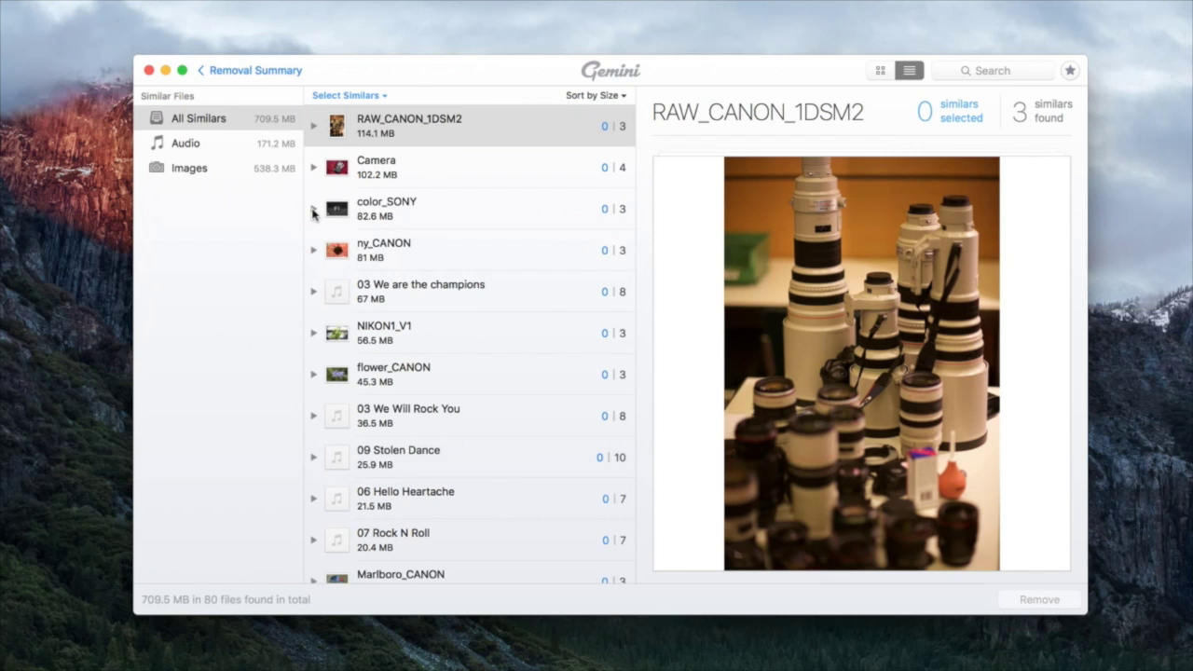
- Expand the color_SONY group and compare its files by file extension
left_click(314, 211)
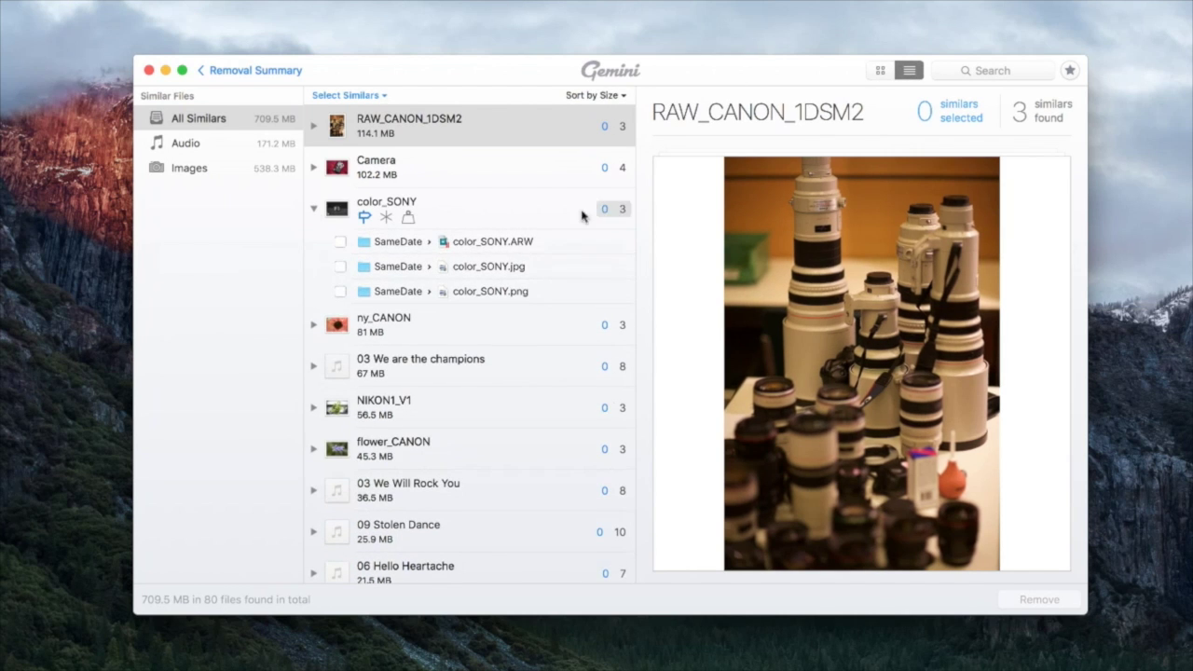
left_click(387, 218)
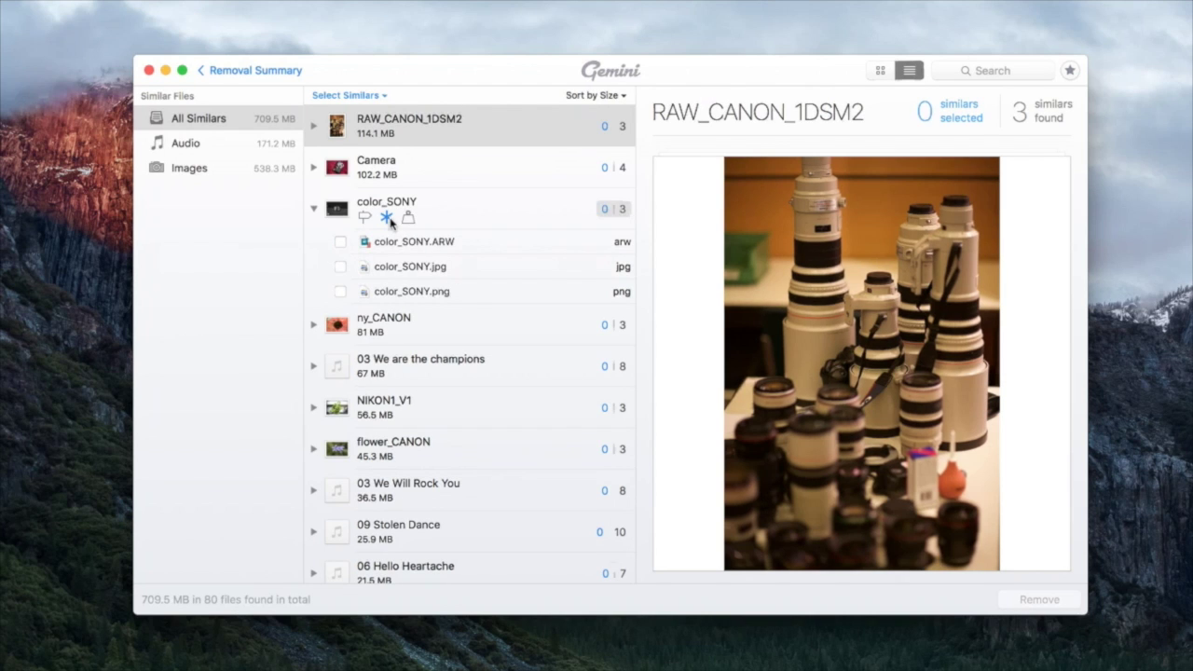
mouse_move(390, 220)
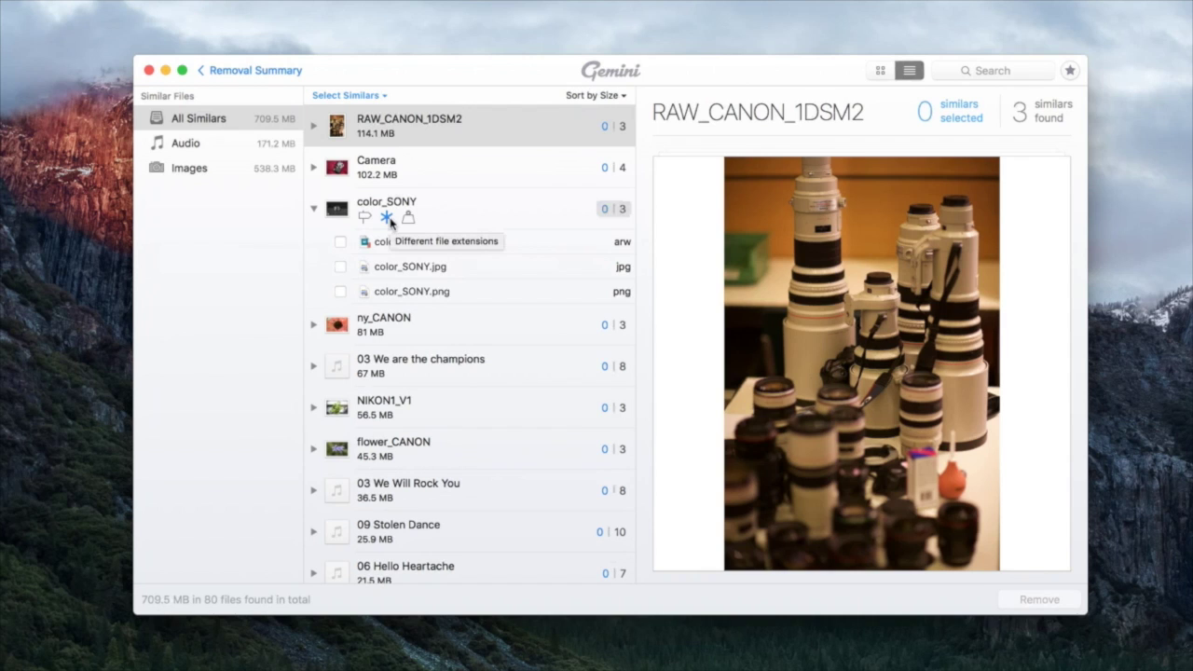